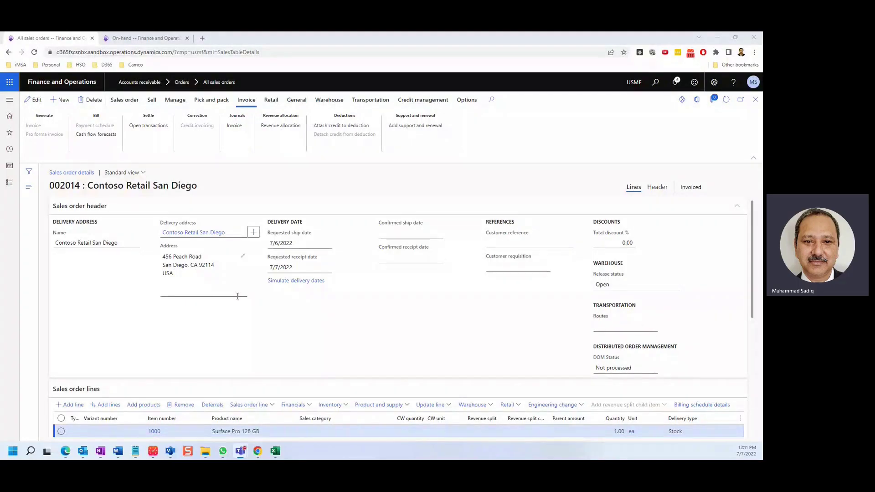
# Step: Bring up the Pick and pack actions for sales order 002014 and its Surface Pro line
pyautogui.scroll(-3, 170, 339)
pyautogui.moveTo(295, 382); pyautogui.dragTo(352, 381)
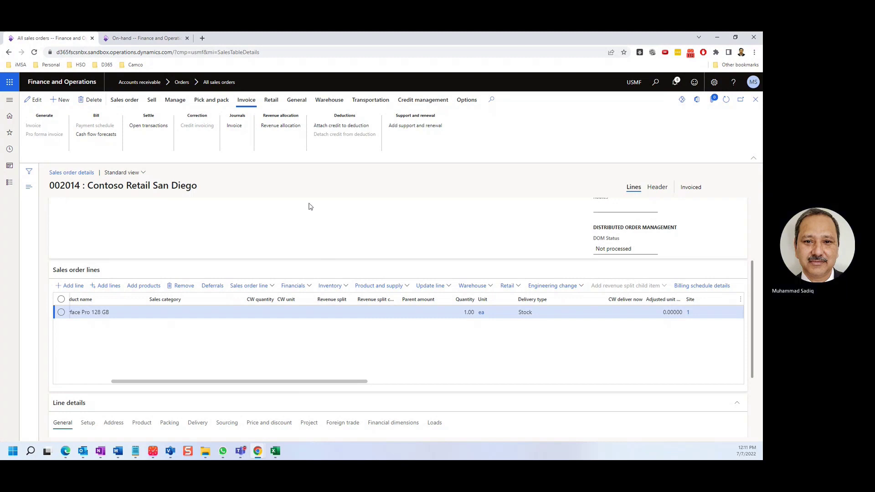
pyautogui.click(211, 100)
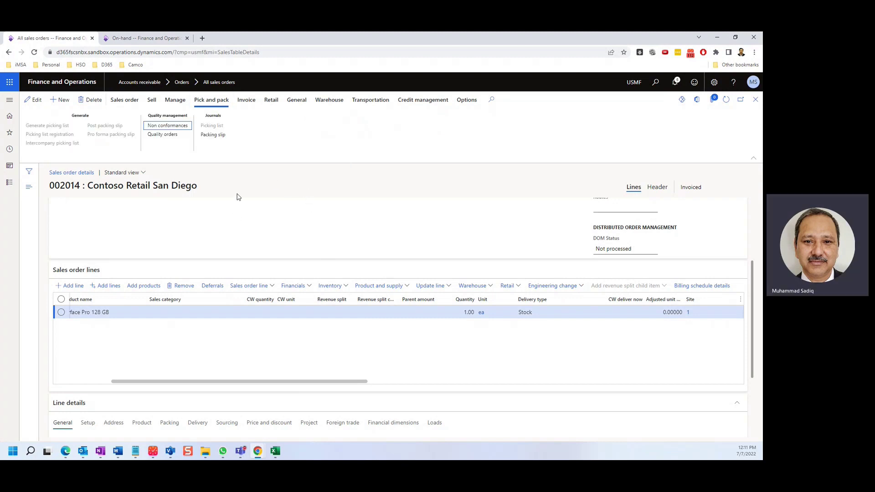
# Step: View order 002014's packing slip voucher (Deferred COGS 899, Raw Materials Inventory -899), then switch to Excel
pyautogui.click(213, 135)
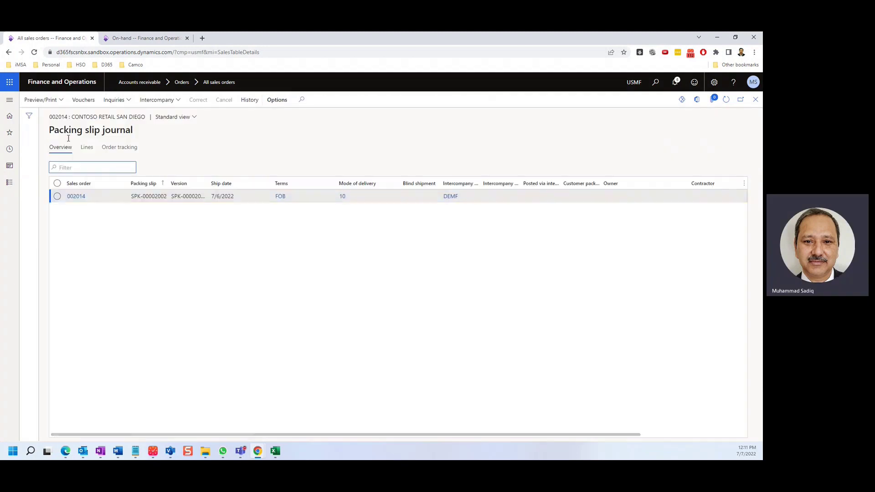
pyautogui.click(83, 100)
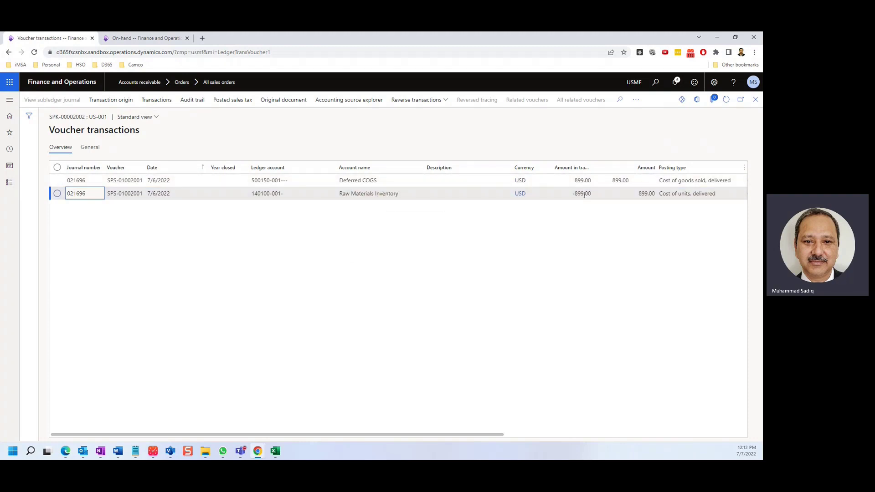
pyautogui.click(275, 451)
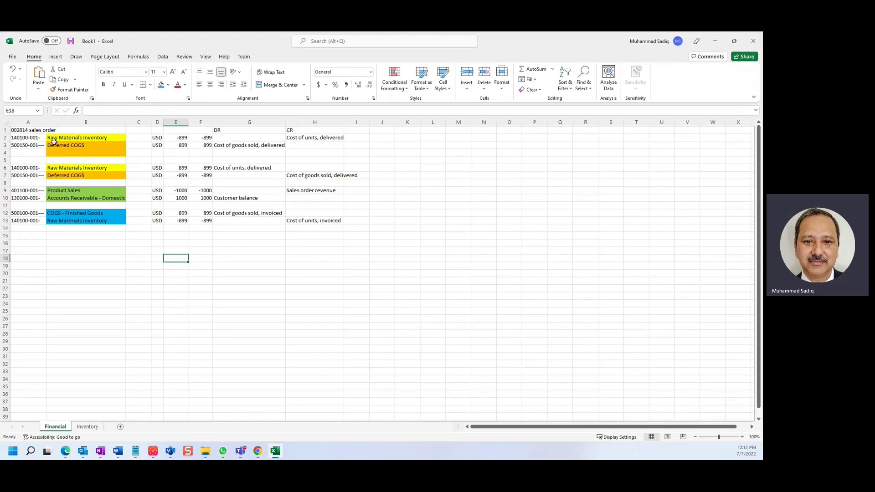
# Step: Check Excel rows 2–3: Raw Materials Inventory at -899 and Deferred COGS at 899
pyautogui.moveTo(29, 138); pyautogui.dragTo(108, 144)
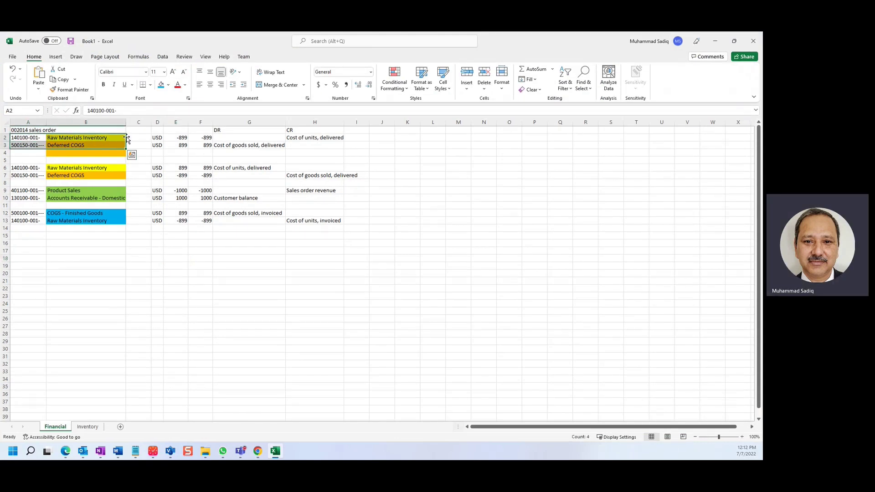
pyautogui.click(175, 137)
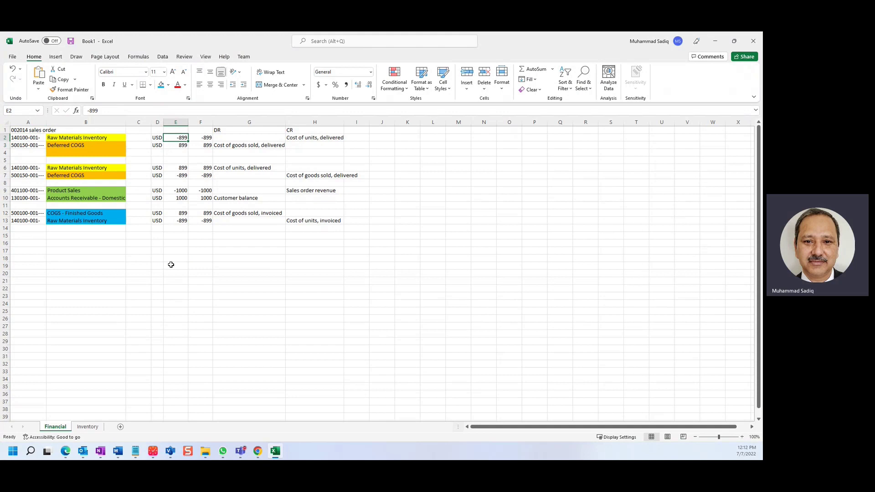
pyautogui.click(175, 146)
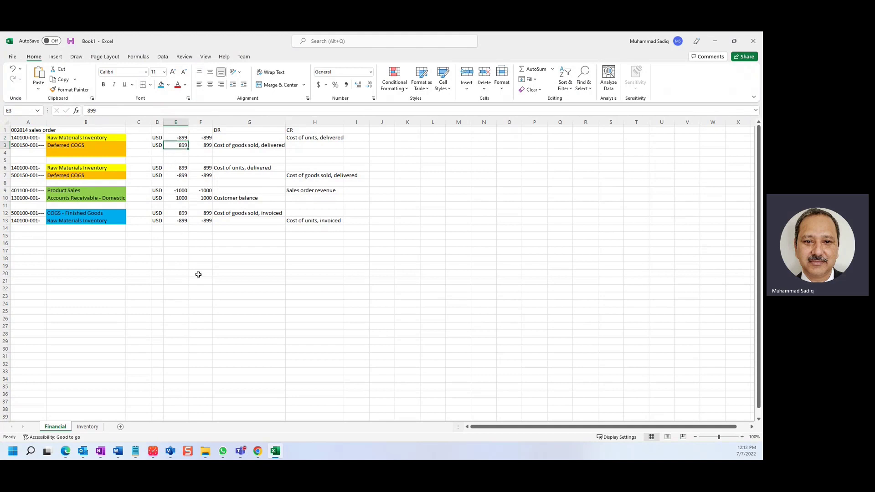
# Step: Close the packing slip forms and open order 002014's invoice journal and its voucher
pyautogui.click(715, 42)
pyautogui.click(756, 100)
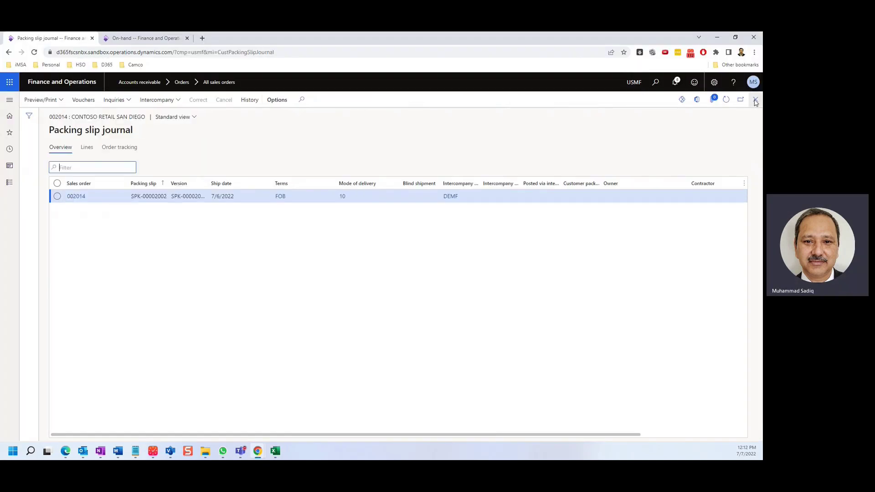
pyautogui.click(755, 100)
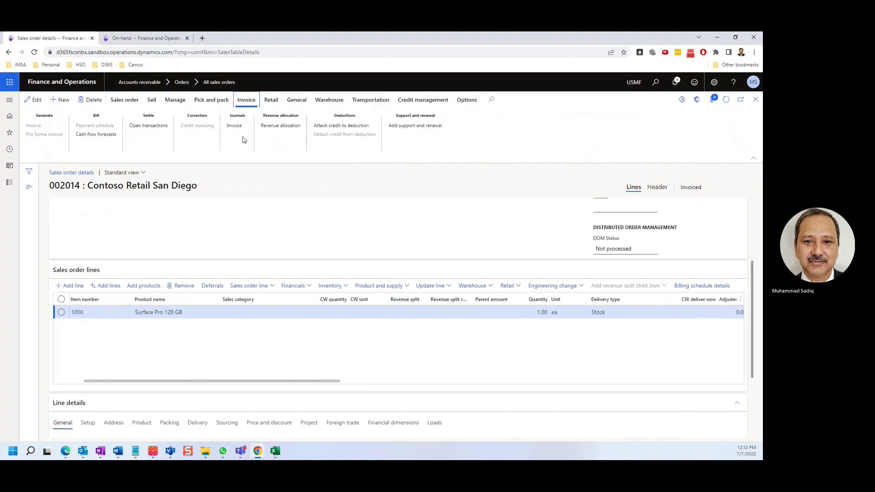
pyautogui.click(234, 126)
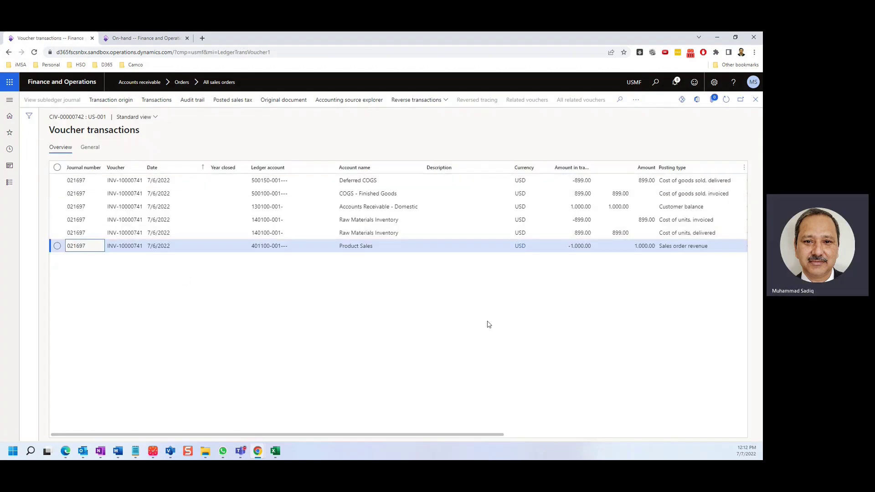
# Step: In Excel, compare the invoice's 899 and -899 cost entries in rows 6–7 with rows 2–3
pyautogui.click(275, 452)
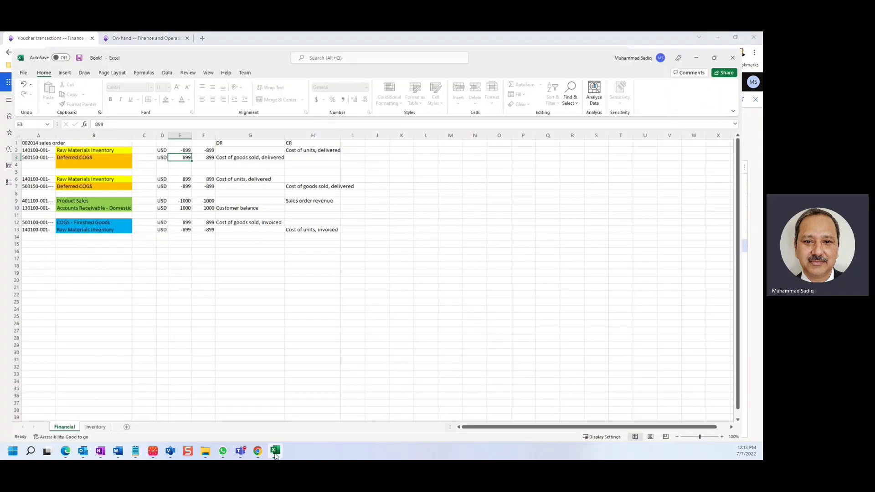
pyautogui.moveTo(24, 168); pyautogui.dragTo(82, 221)
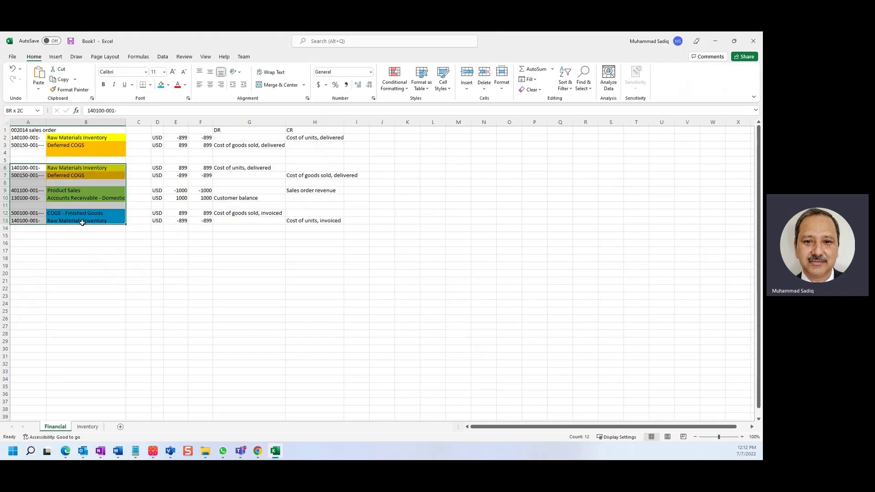
pyautogui.click(127, 324)
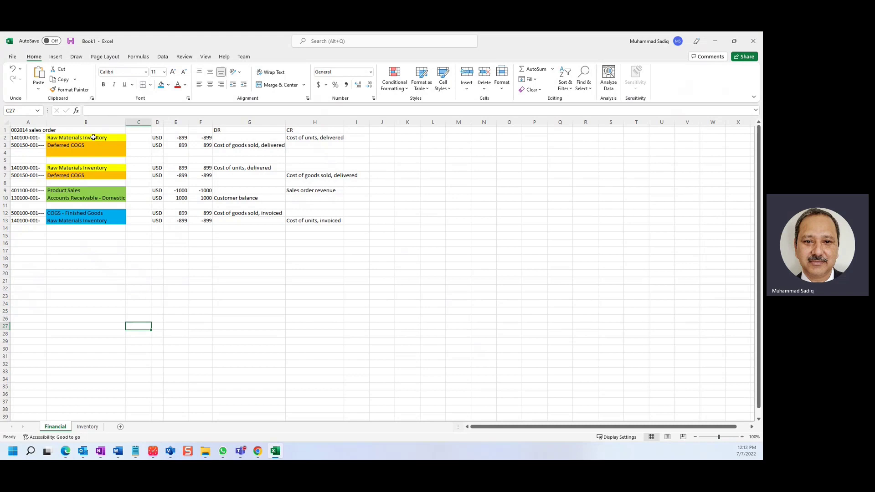
pyautogui.click(97, 137)
pyautogui.click(175, 169)
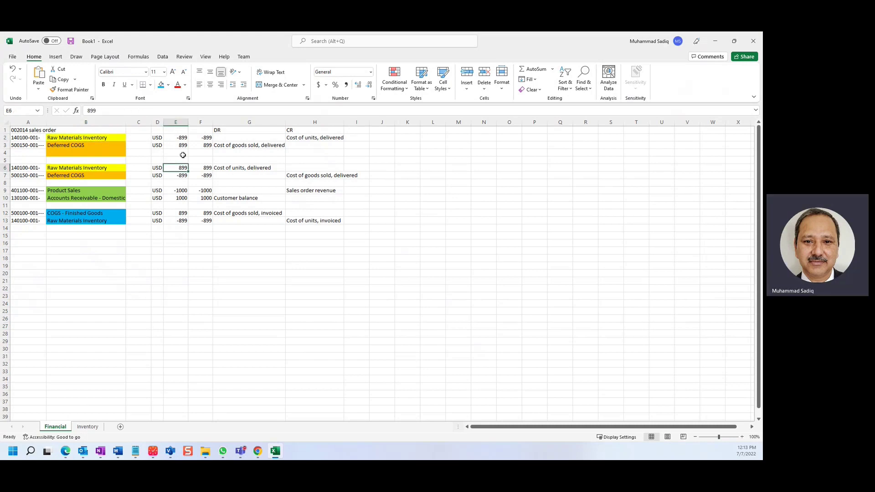
pyautogui.click(179, 146)
pyautogui.click(174, 178)
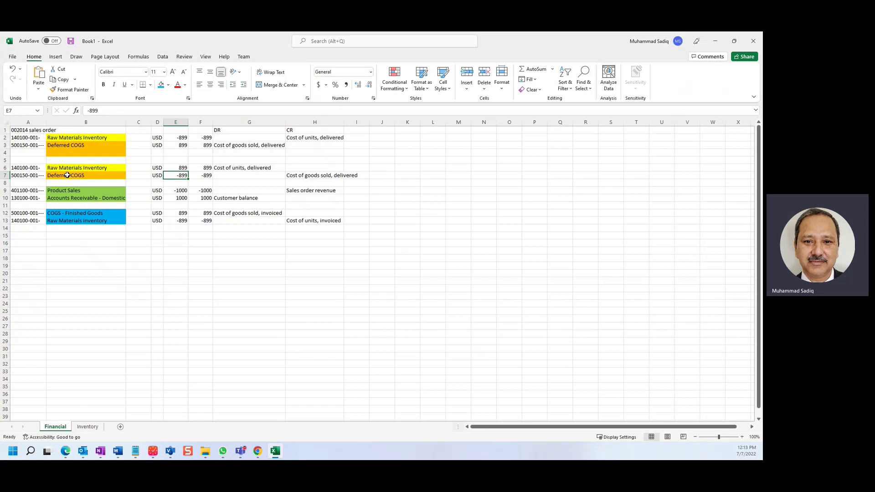
# Step: Review the invoiced entries in rows 9–13, including Product Sales -1000 and Accounts Receivable 1000
pyautogui.click(89, 191)
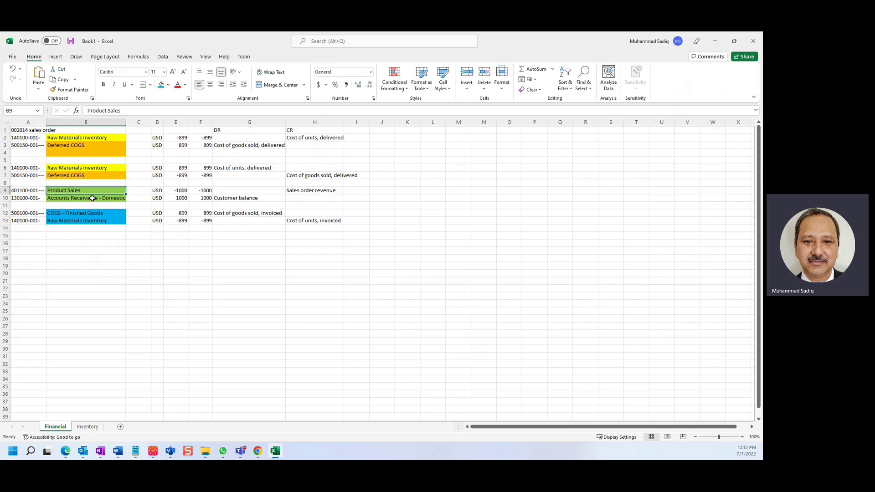
pyautogui.click(177, 199)
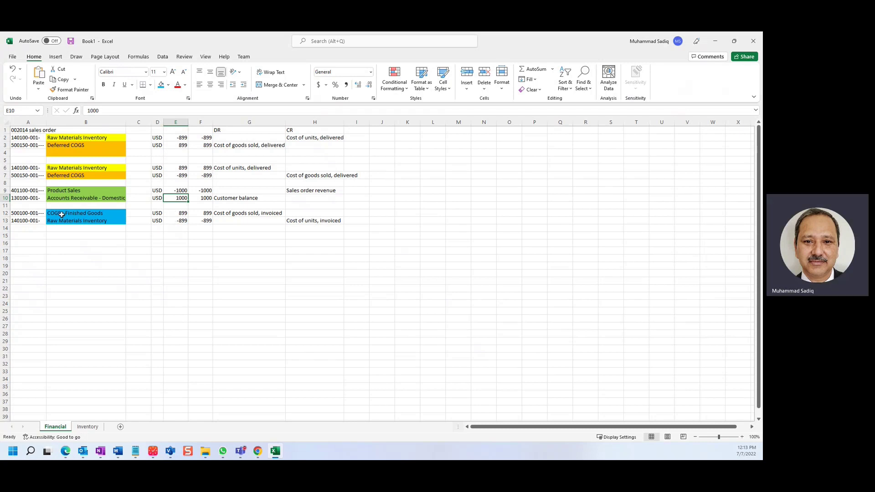
pyautogui.moveTo(23, 191); pyautogui.dragTo(319, 222)
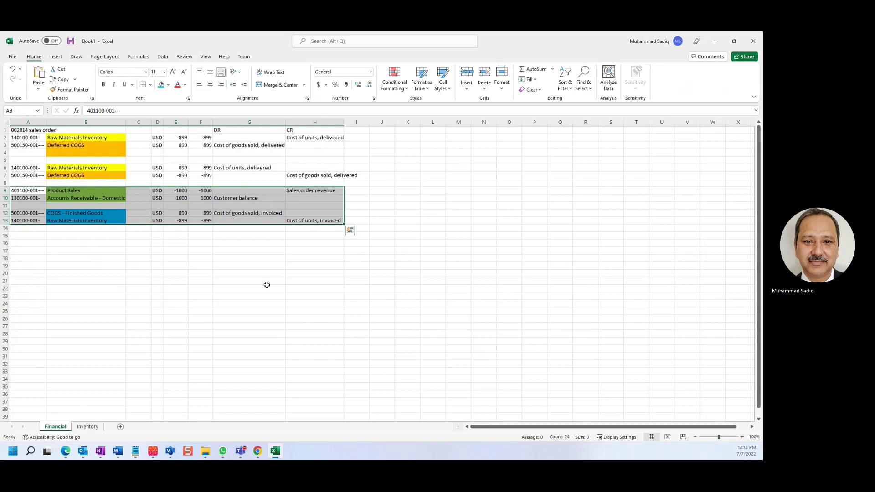
# Step: Close the invoice voucher and invoice journal forms, returning to sales order 002014
pyautogui.click(715, 43)
pyautogui.click(145, 38)
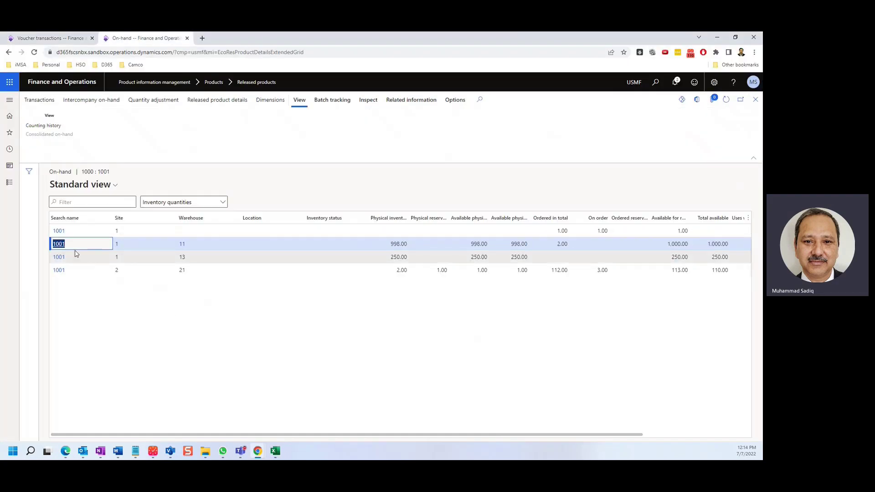
pyautogui.click(50, 37)
pyautogui.click(756, 100)
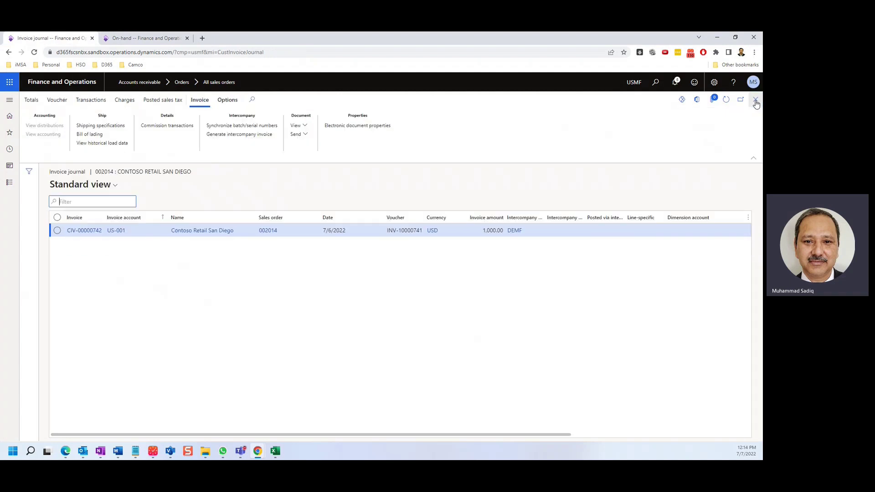
pyautogui.click(755, 100)
pyautogui.hscroll(5, 447, 388)
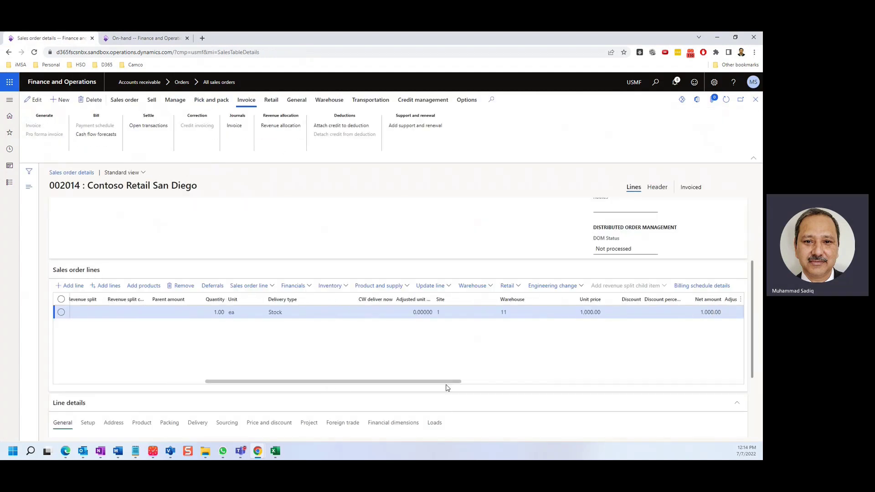
# Step: Show item 1000's warehouse 11 inventory transactions, with order 002014's -1.00 issue at -899.00 cost
pyautogui.click(151, 38)
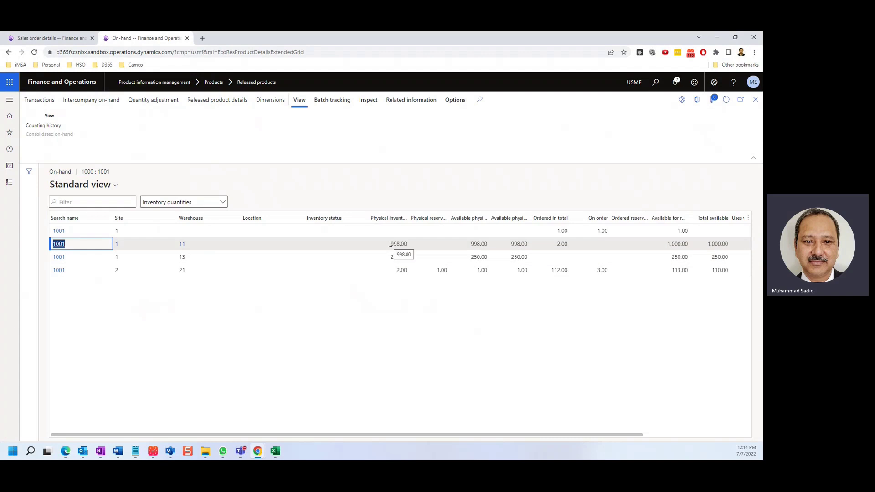
pyautogui.click(269, 247)
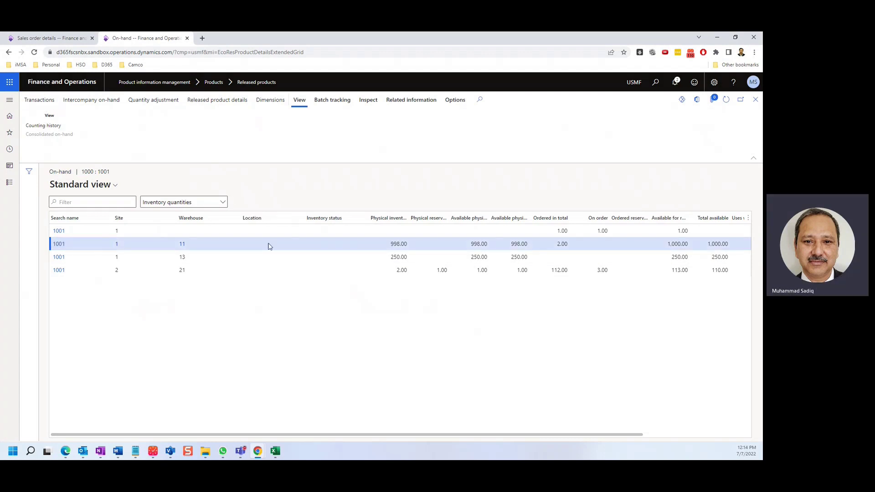
pyautogui.click(51, 37)
pyautogui.click(146, 37)
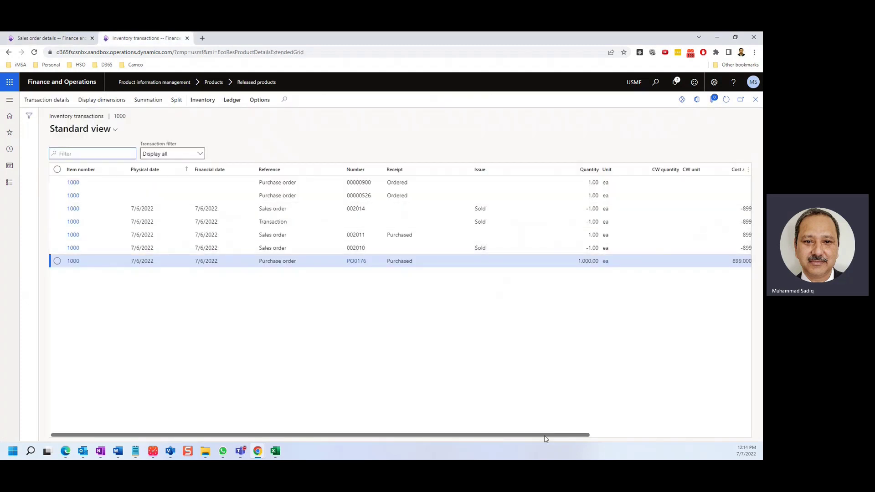
pyautogui.moveTo(545, 436); pyautogui.dragTo(624, 435)
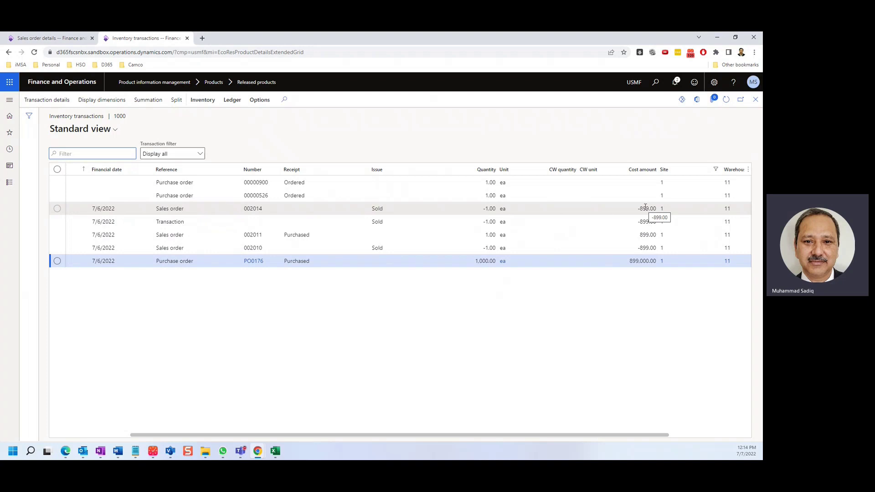
# Step: Go to Sales and marketing > Sales returns > All return orders and begin a new one
pyautogui.click(9, 182)
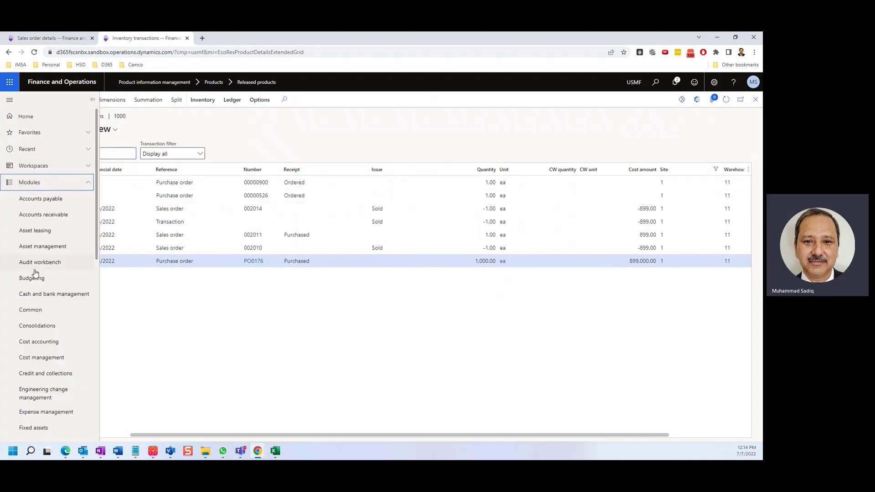
pyautogui.scroll(-3, 35, 273)
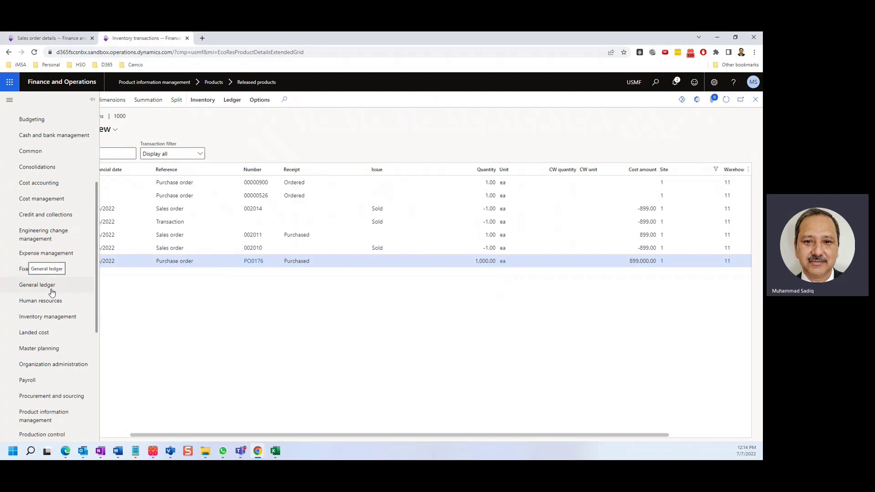
pyautogui.scroll(-5, 52, 294)
pyautogui.click(54, 363)
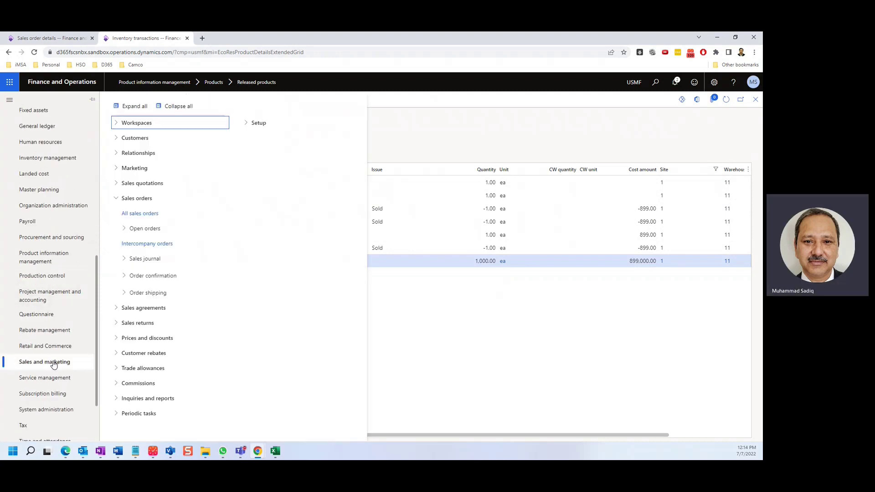
pyautogui.click(175, 106)
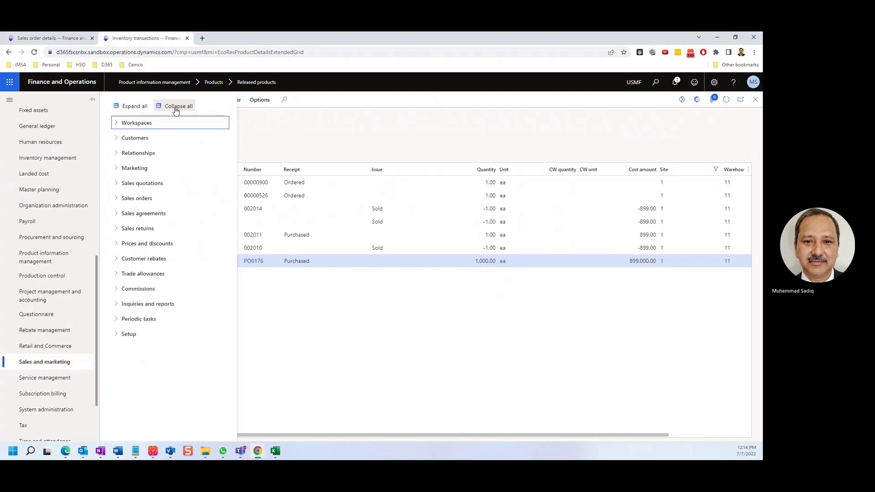
pyautogui.click(155, 229)
pyautogui.click(152, 244)
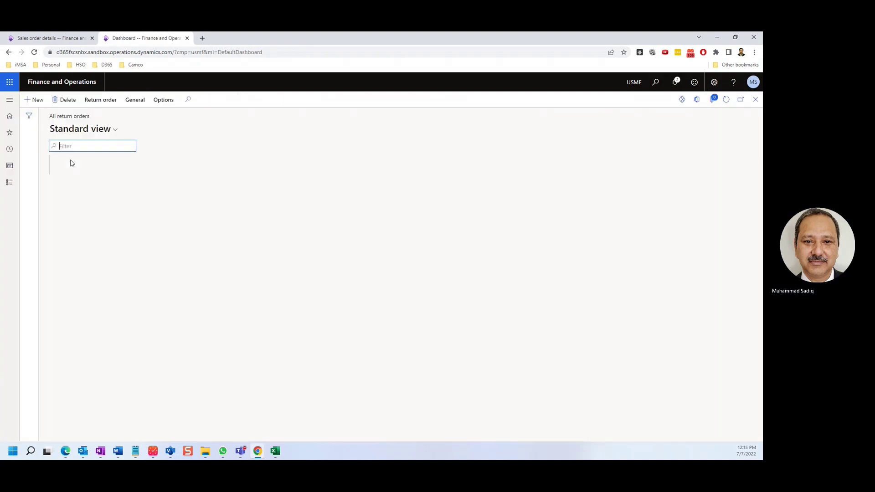
pyautogui.click(38, 101)
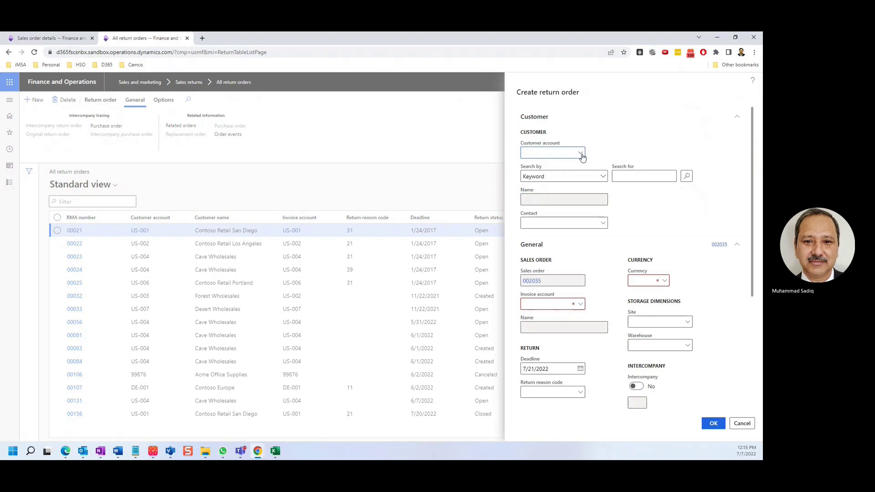
# Step: Enter customer account US-001 and warehouse 11 for the new return order
pyautogui.click(580, 153)
pyautogui.scroll(-2, 305, 228)
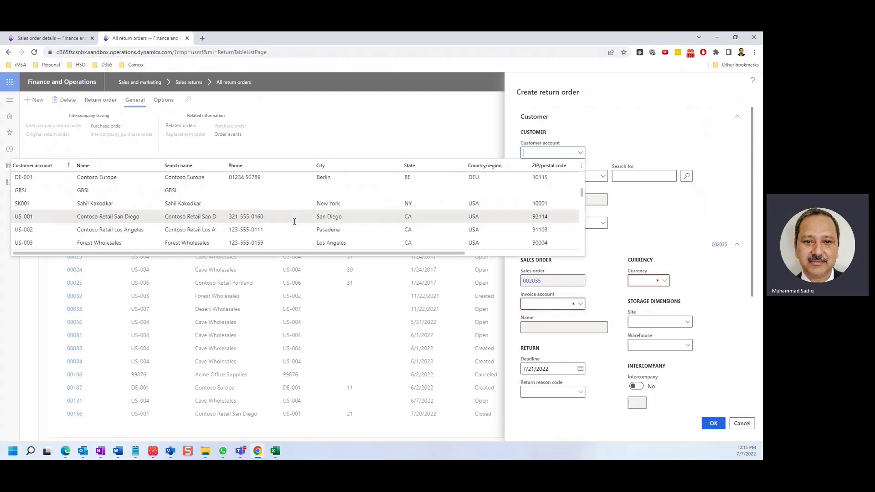
pyautogui.click(38, 217)
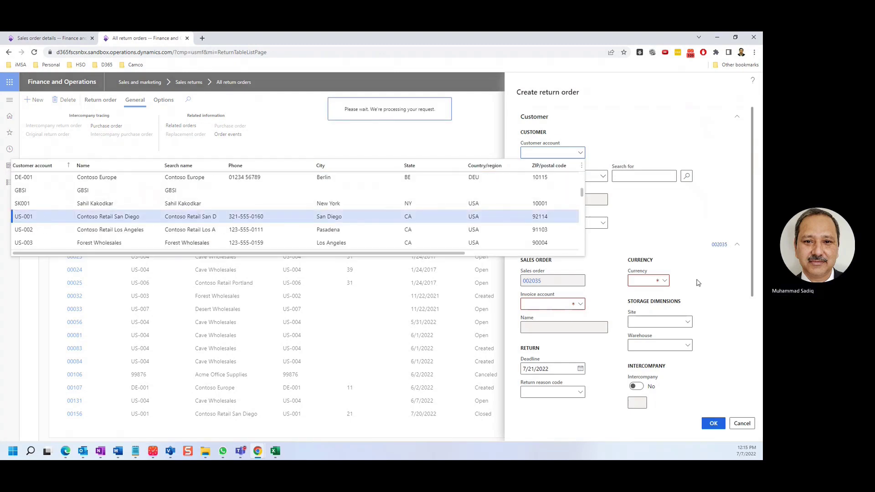
pyautogui.scroll(-4, 713, 286)
pyautogui.click(676, 172)
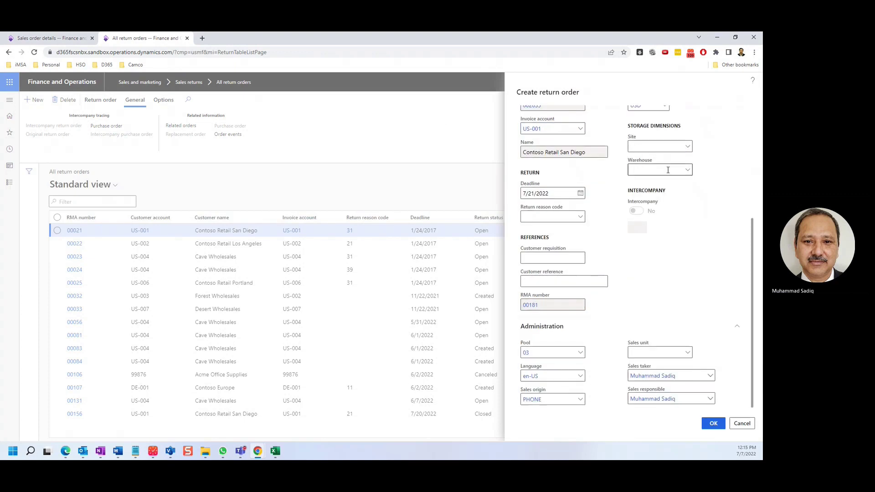
pyautogui.write('11')
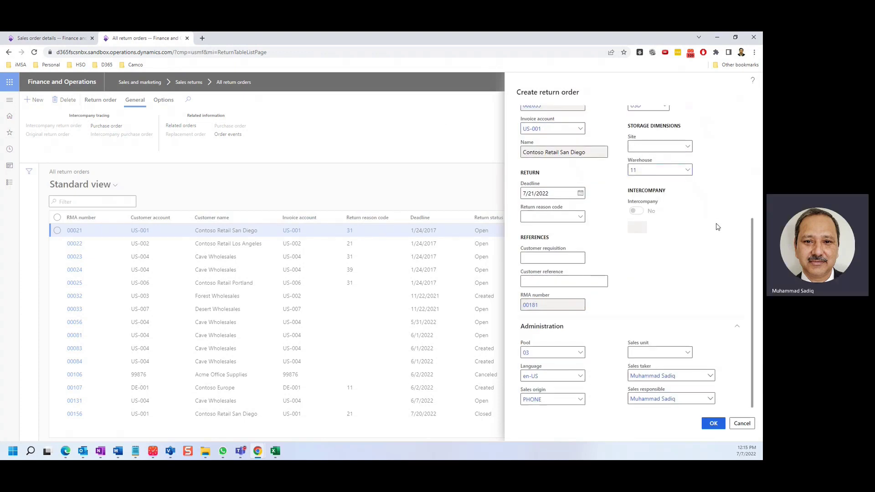
pyautogui.click(713, 423)
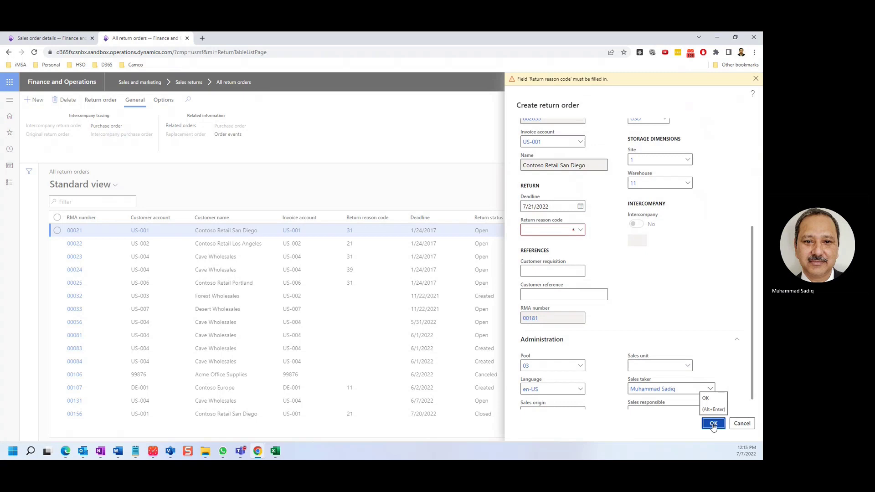
# Step: Add return reason code 21 (Defective) and create return order RMA 00181
pyautogui.click(580, 230)
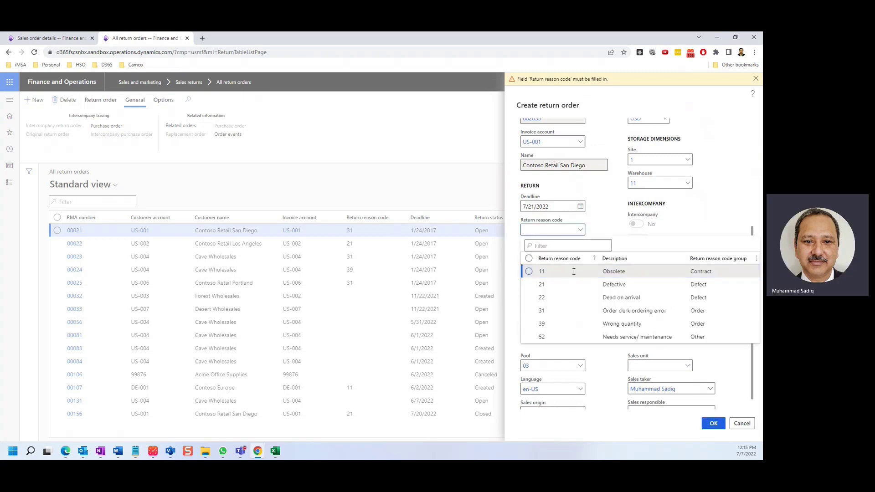
pyautogui.click(570, 285)
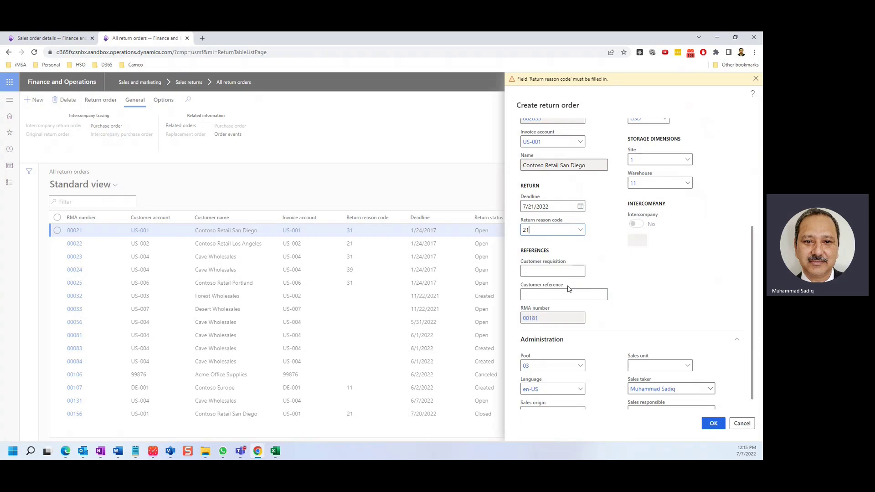
pyautogui.click(713, 423)
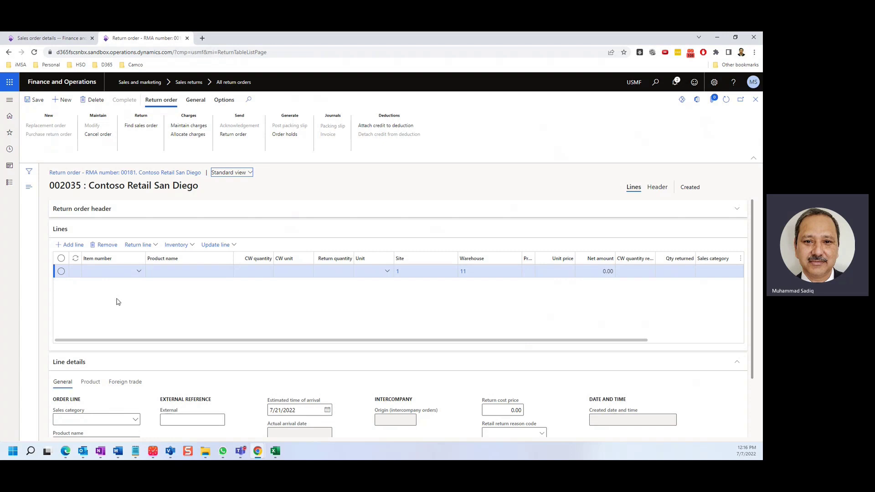
# Step: Add the invoiced Surface Pro 128 GB line from order 002014 to RMA 00181 at quantity -1
pyautogui.click(149, 126)
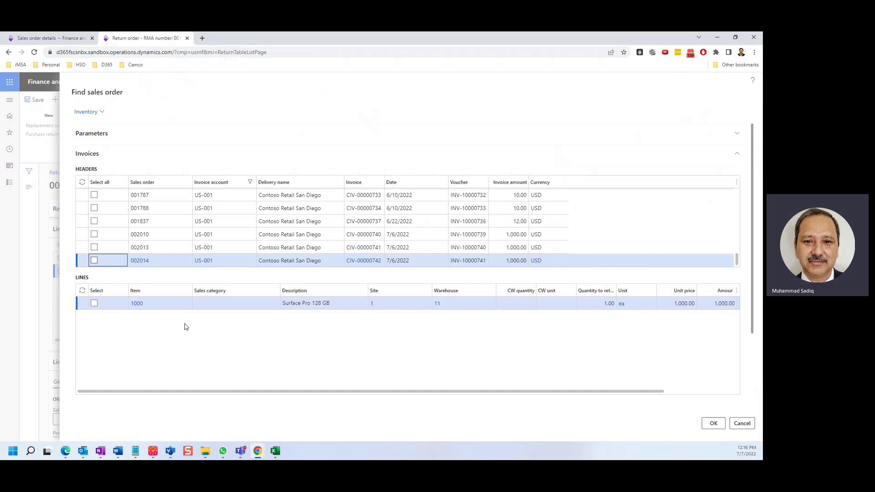
pyautogui.hotkey('ctrl', 'Tab')
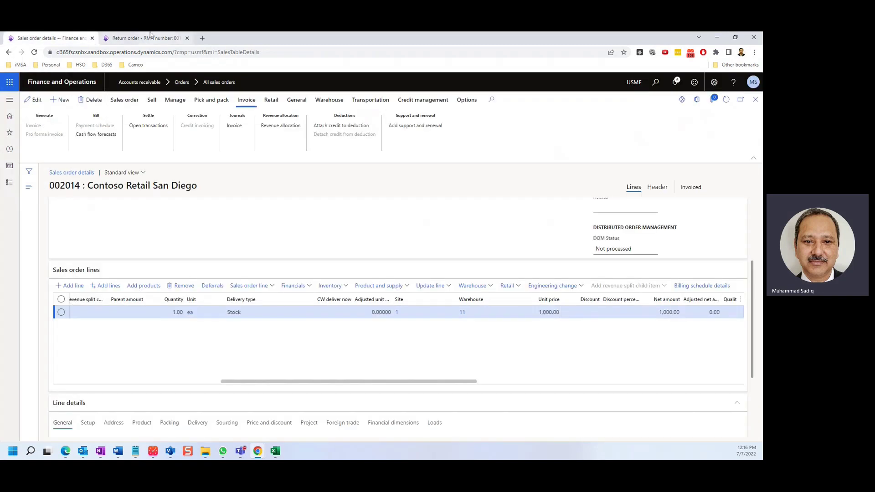
pyautogui.hotkey('ctrl', 'Tab')
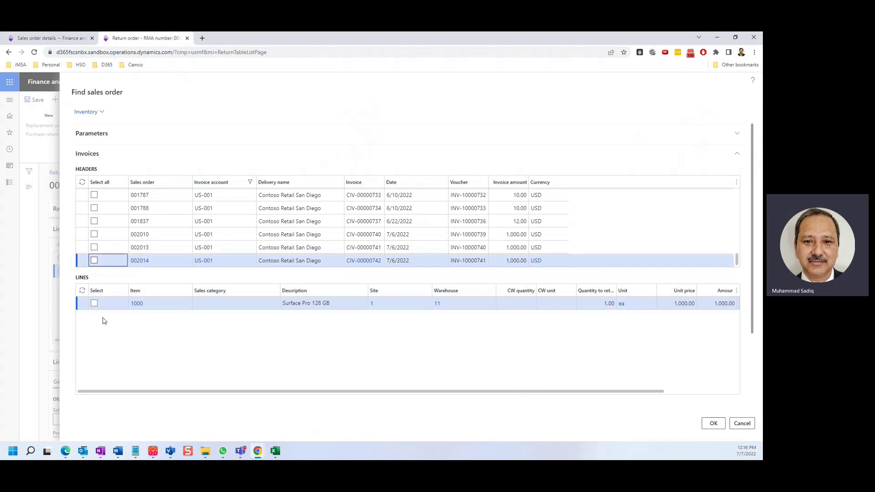
pyautogui.click(94, 303)
pyautogui.click(713, 423)
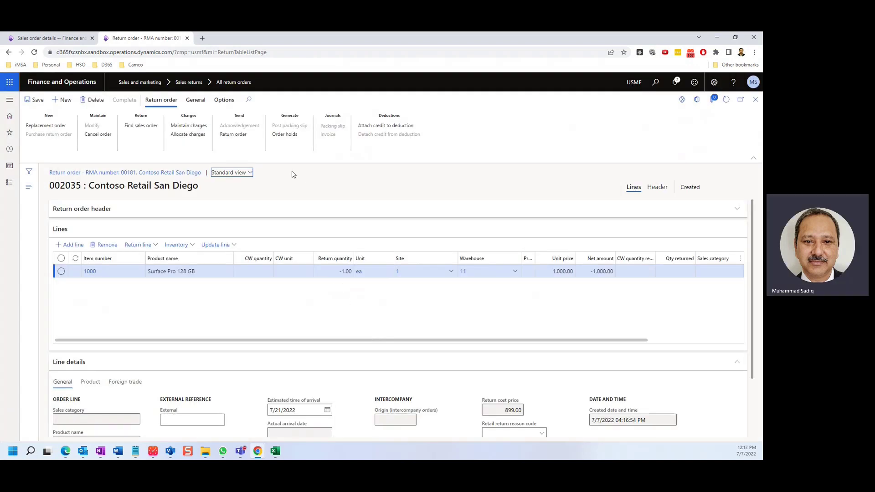
pyautogui.scroll(-2, 600, 302)
pyautogui.moveTo(581, 266); pyautogui.dragTo(672, 266)
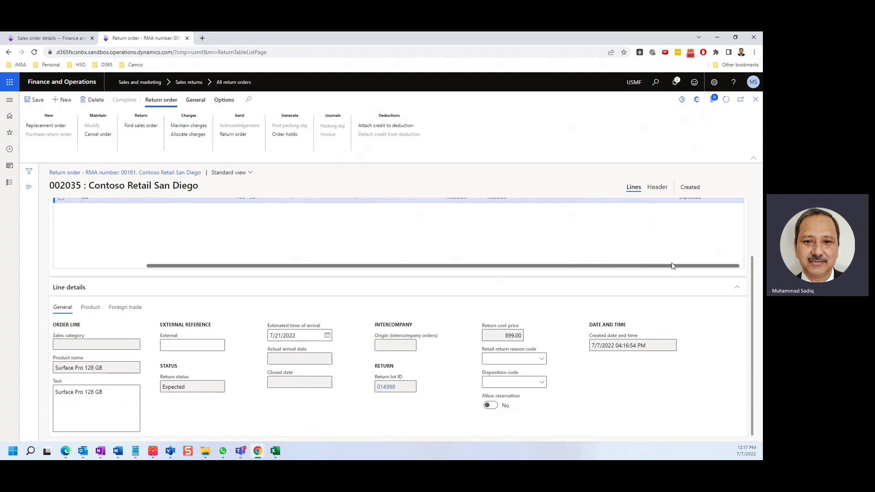
pyautogui.scroll(2, 690, 231)
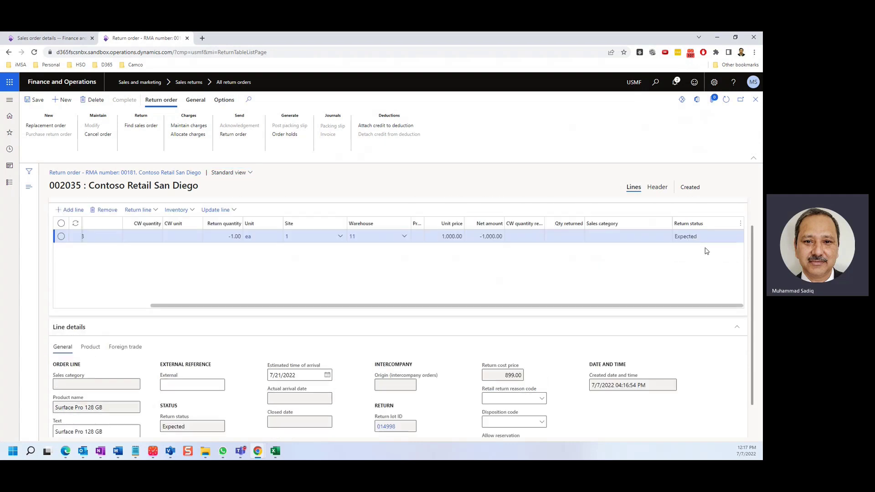
# Step: Set the Surface Pro line's disposition code to 21 Credit only and save RMA 00181
pyautogui.click(682, 242)
pyautogui.scroll(-1, 721, 362)
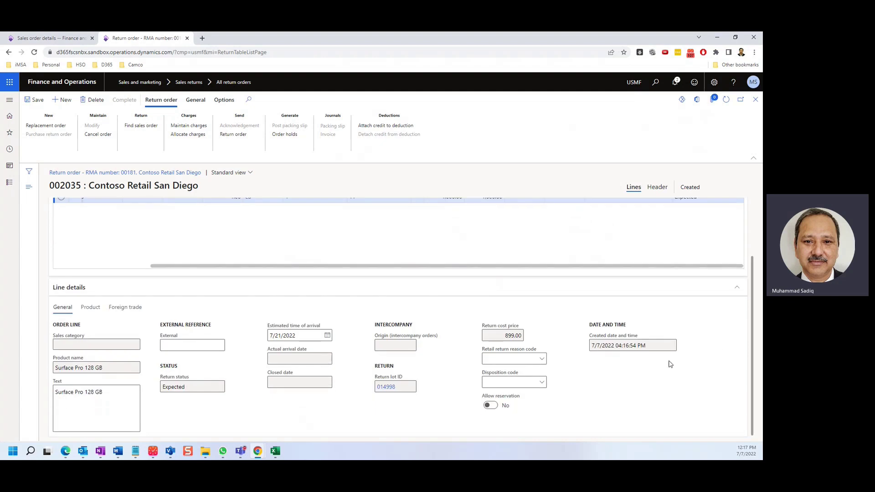
pyautogui.click(542, 385)
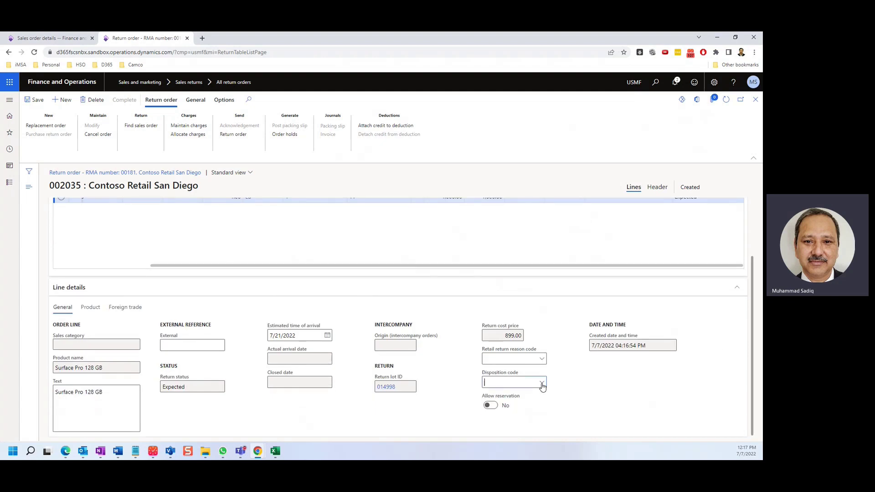
pyautogui.click(541, 384)
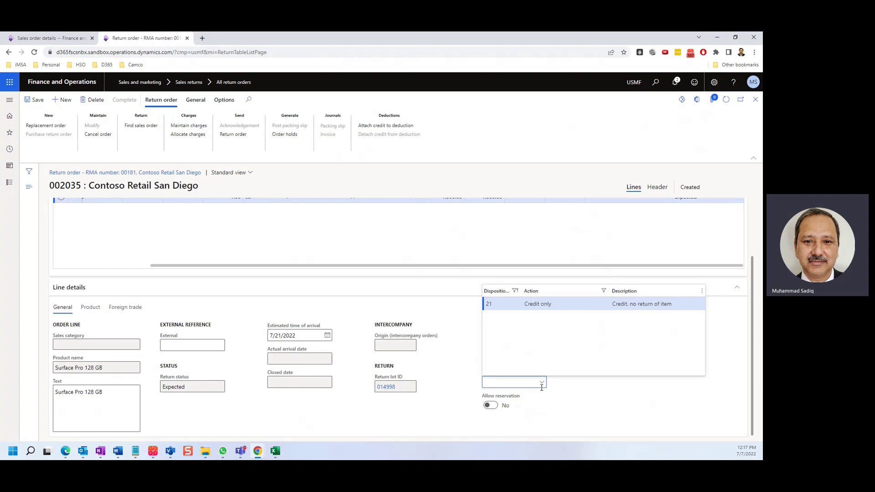
pyautogui.click(541, 303)
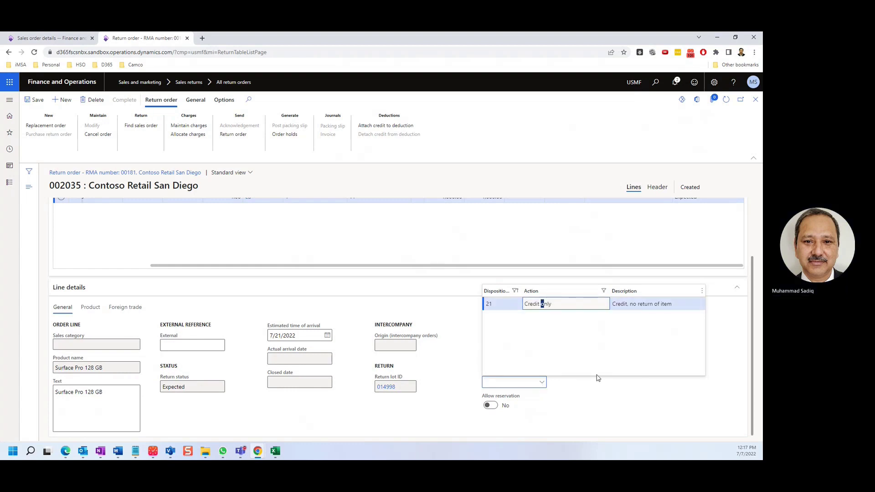
pyautogui.press('Return')
pyautogui.scroll(2, 648, 307)
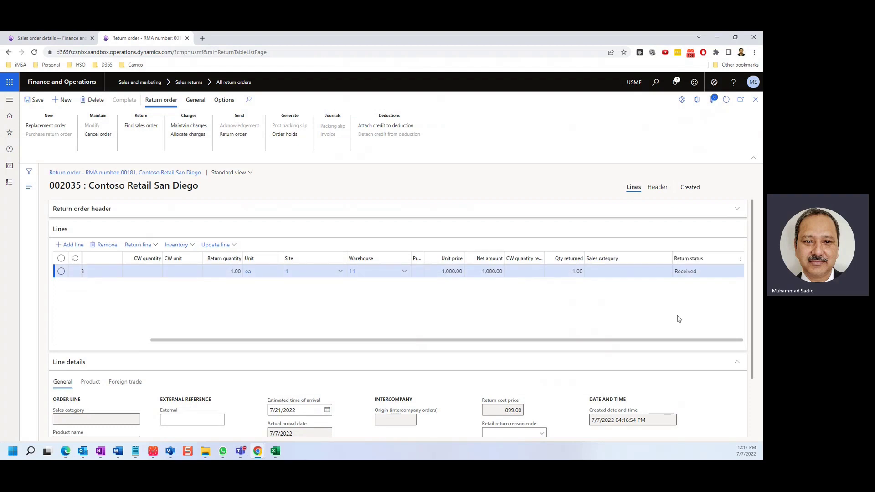
pyautogui.click(38, 101)
# Step: Print the return order acknowledgement to screen, close it, and view RMA 00181's header
pyautogui.click(233, 142)
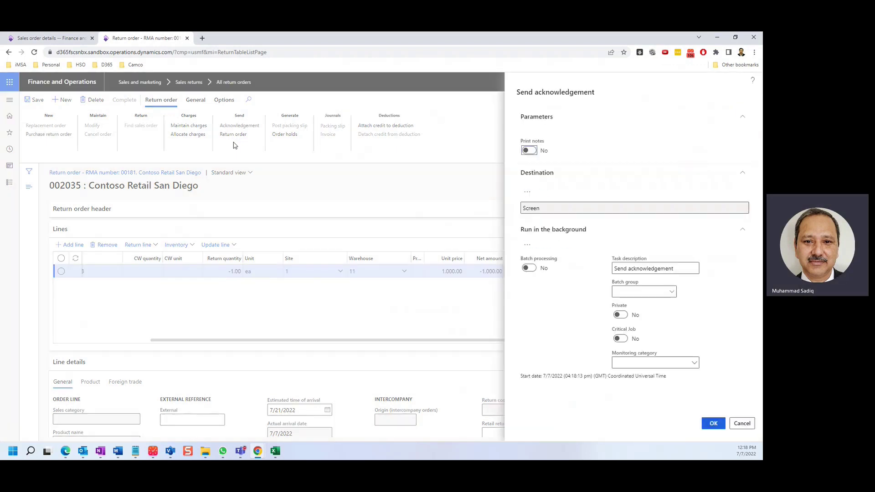
pyautogui.click(714, 423)
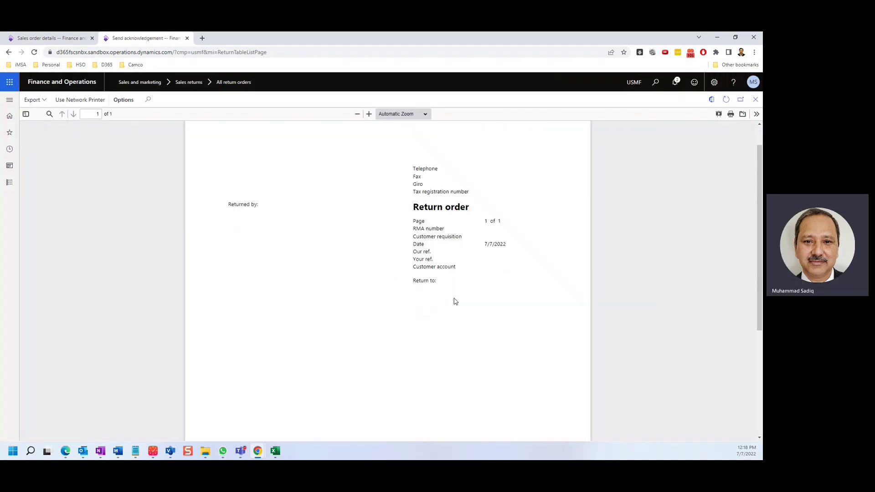
pyautogui.click(756, 99)
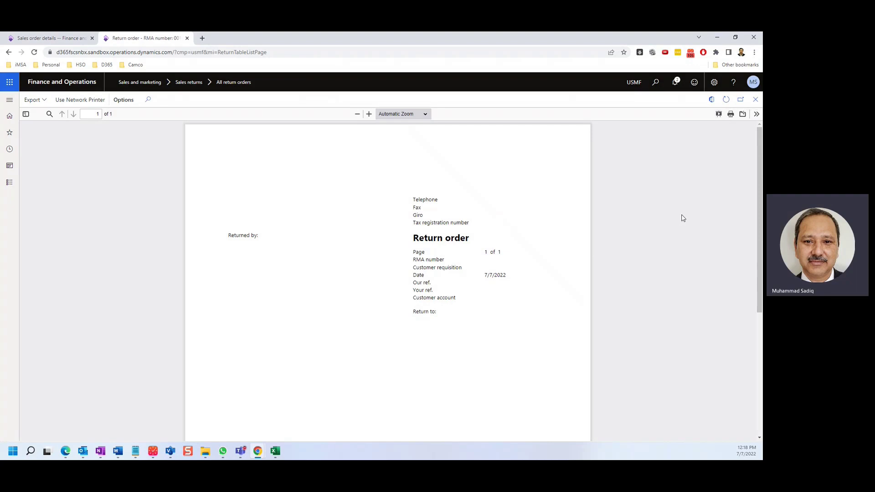
pyautogui.click(657, 188)
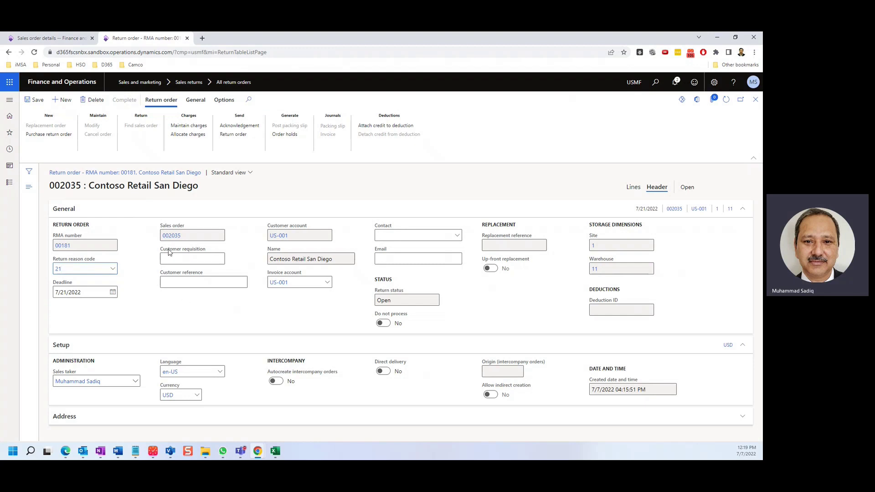
# Step: Review return order 00181's lines and header
pyautogui.click(51, 38)
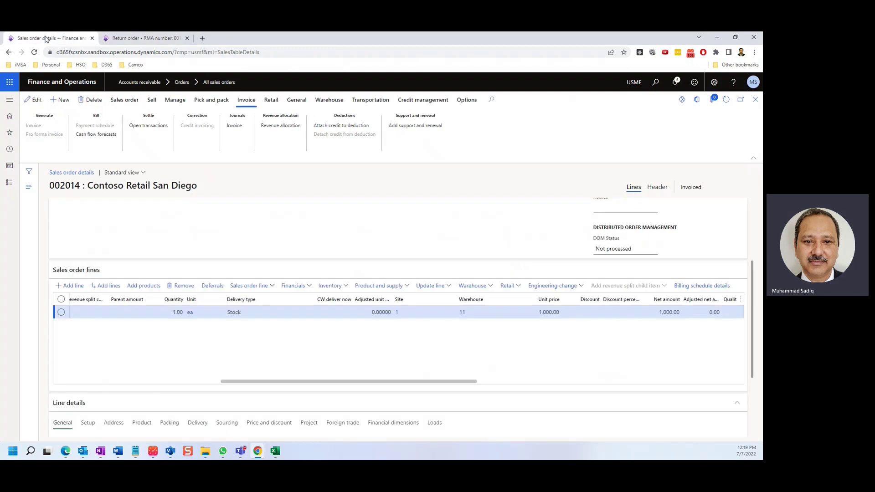
pyautogui.click(154, 37)
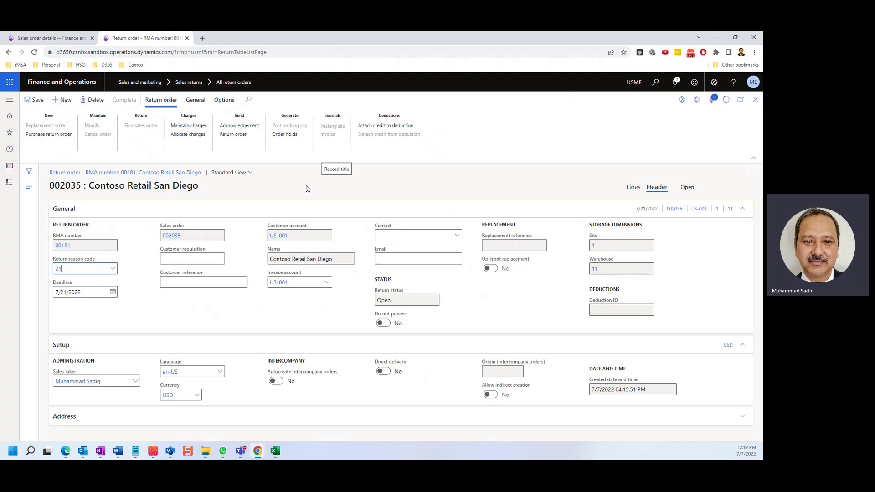
pyautogui.click(633, 187)
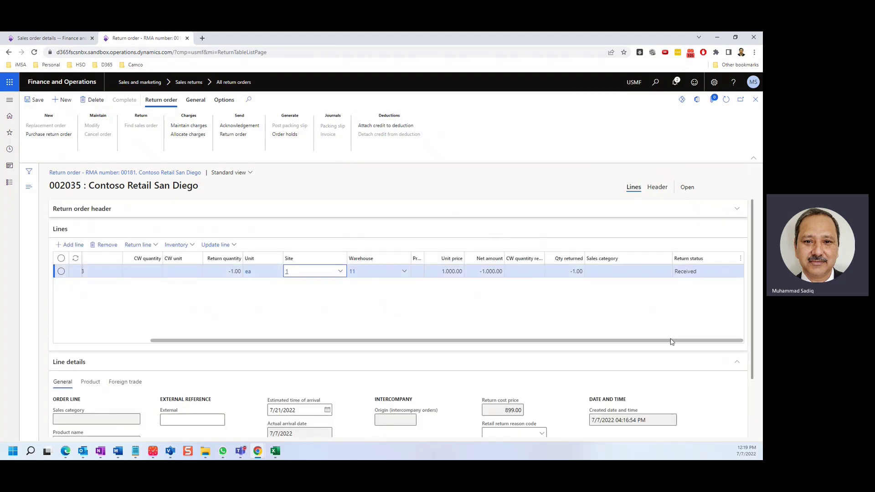
pyautogui.moveTo(713, 342); pyautogui.dragTo(665, 344)
pyautogui.click(657, 187)
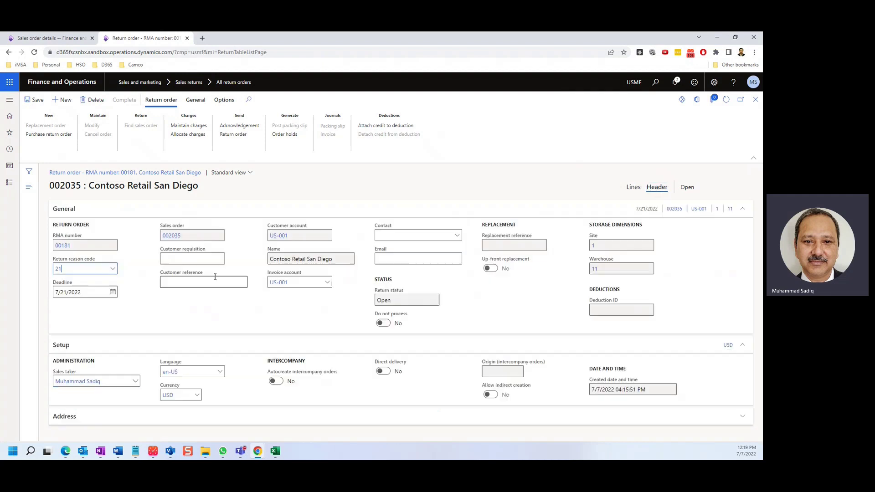
# Step: Open the linked sales order 002035 and save its changes
pyautogui.click(171, 237)
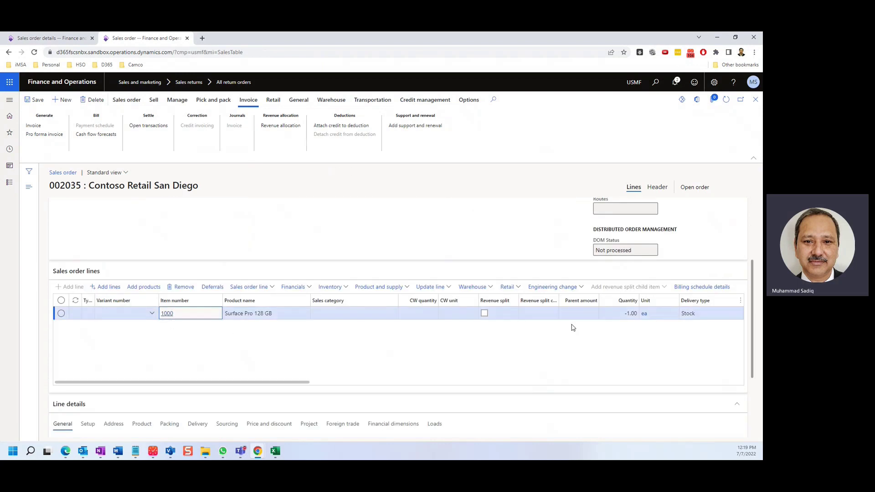
pyautogui.moveTo(295, 383); pyautogui.dragTo(452, 392)
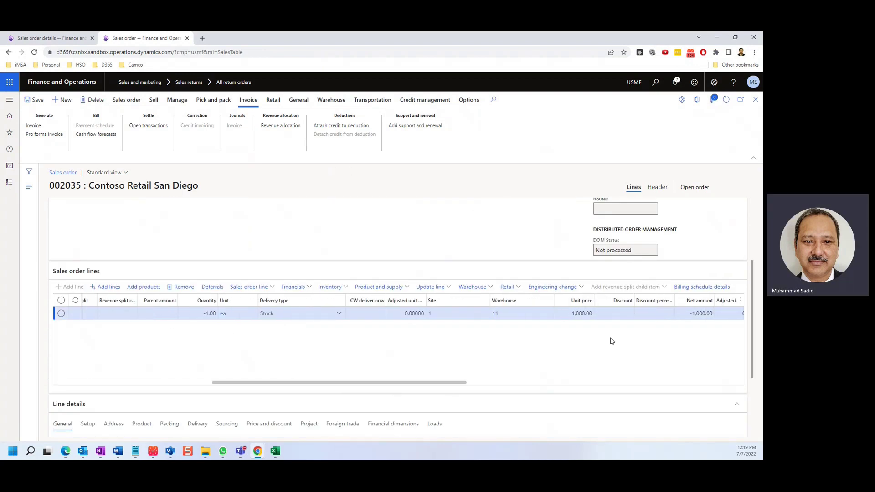
pyautogui.scroll(-2, 590, 362)
pyautogui.scroll(5, 590, 363)
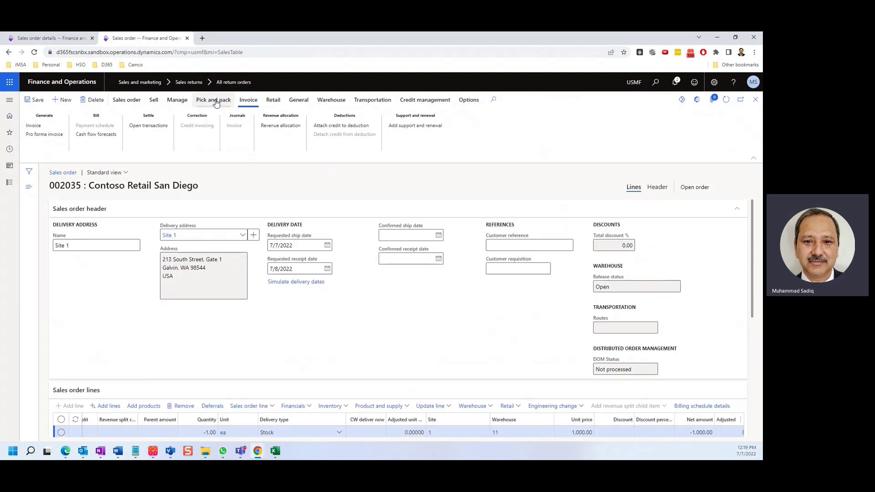
pyautogui.click(213, 100)
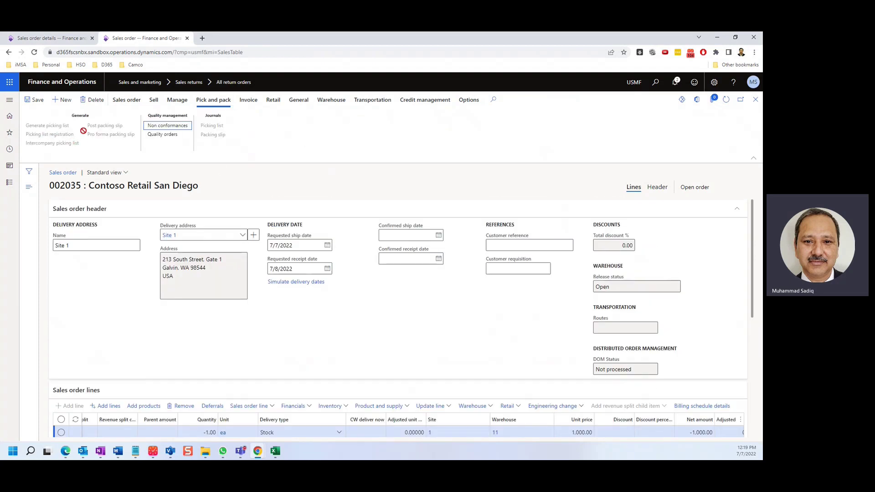
pyautogui.click(38, 101)
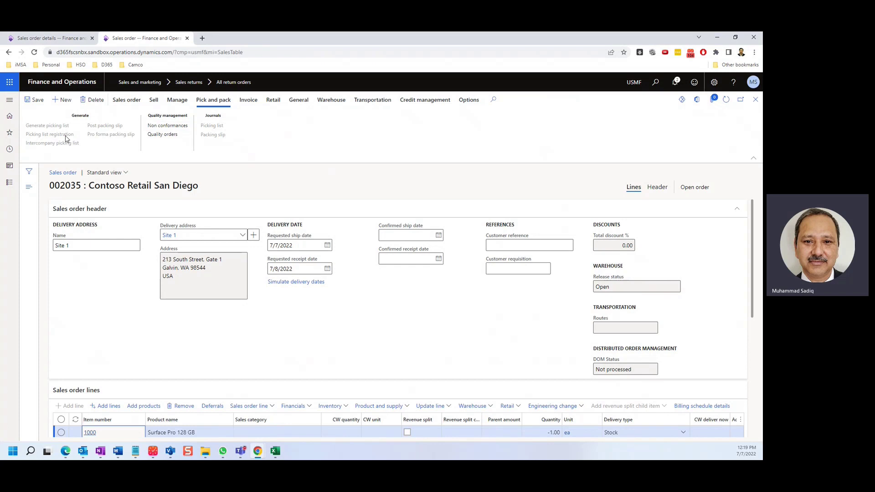
pyautogui.click(249, 99)
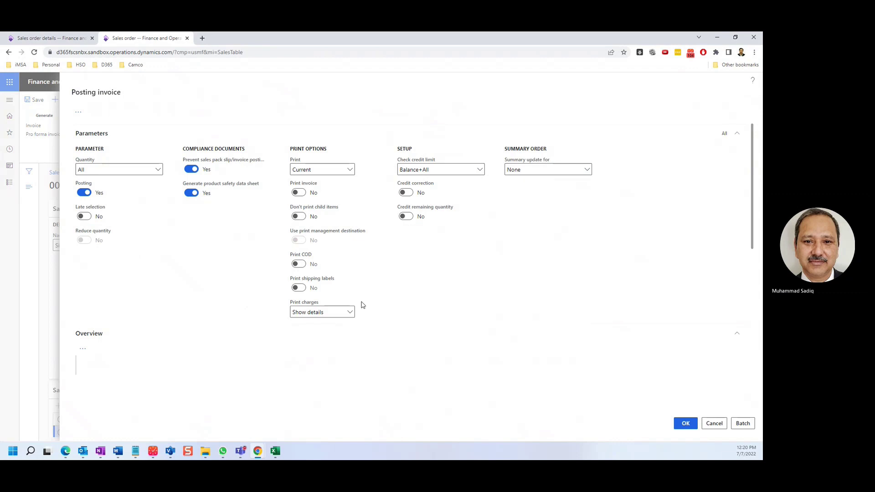
# Step: Turn off compliance blocking and the safety data sheet, and set Check credit limit to None
pyautogui.click(190, 170)
pyautogui.click(192, 193)
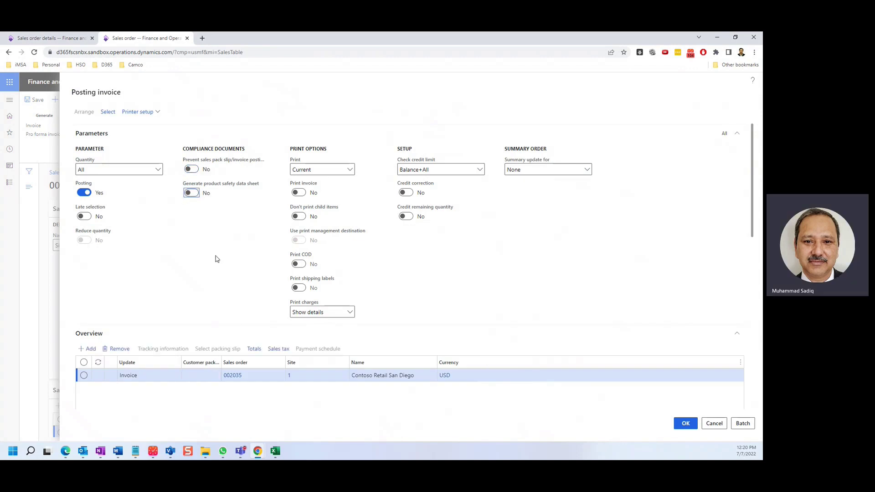
pyautogui.scroll(-3, 296, 247)
pyautogui.scroll(3, 378, 234)
pyautogui.click(479, 170)
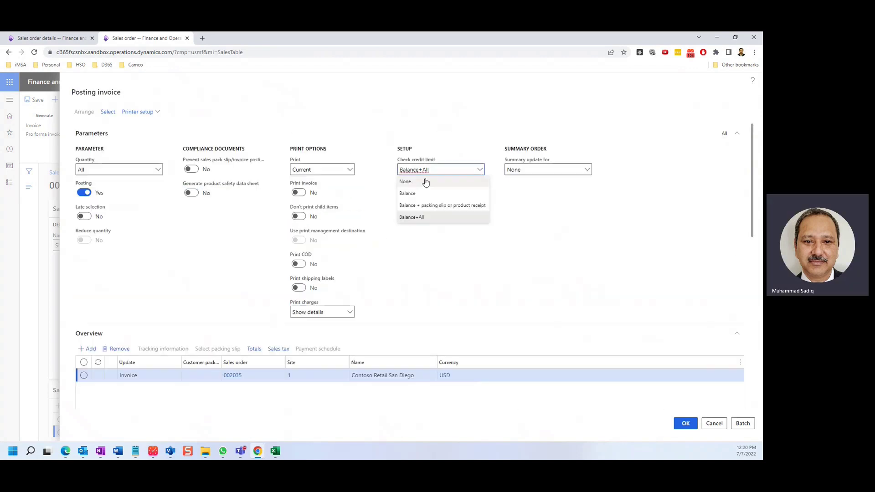
pyautogui.click(411, 180)
pyautogui.scroll(-7, 483, 262)
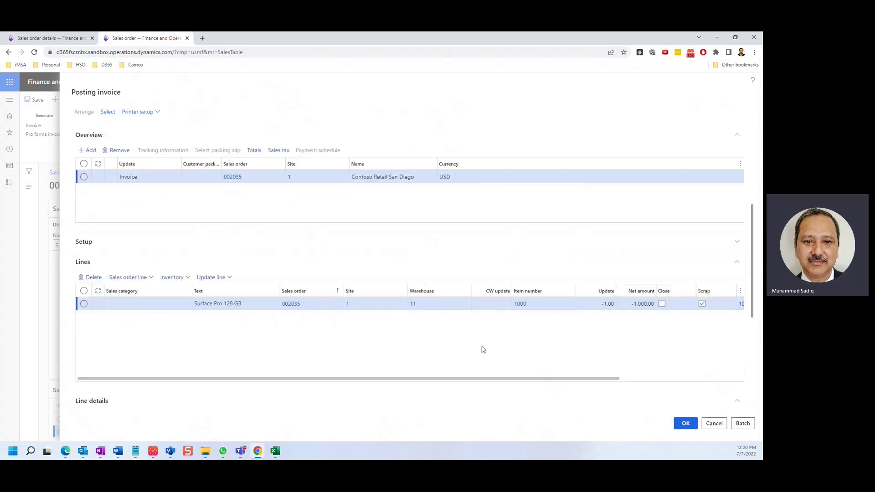
# Step: Post the credit invoice for order 002035 without printing
pyautogui.click(685, 423)
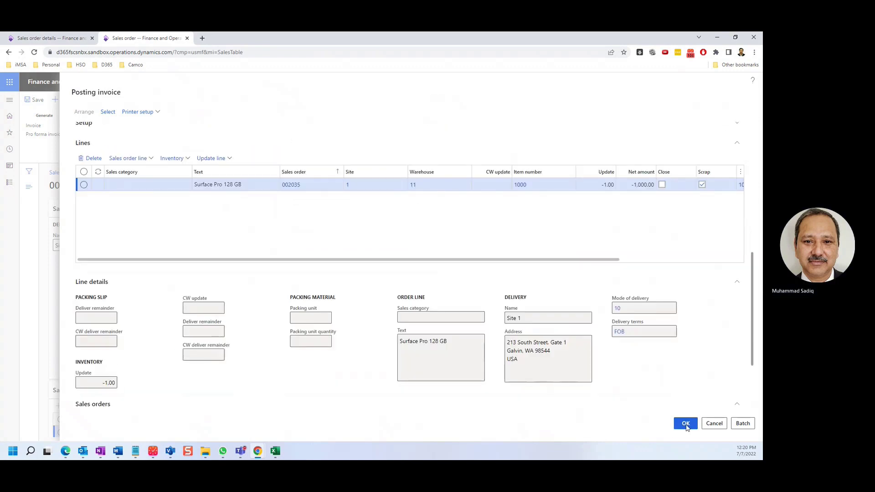
pyautogui.click(434, 254)
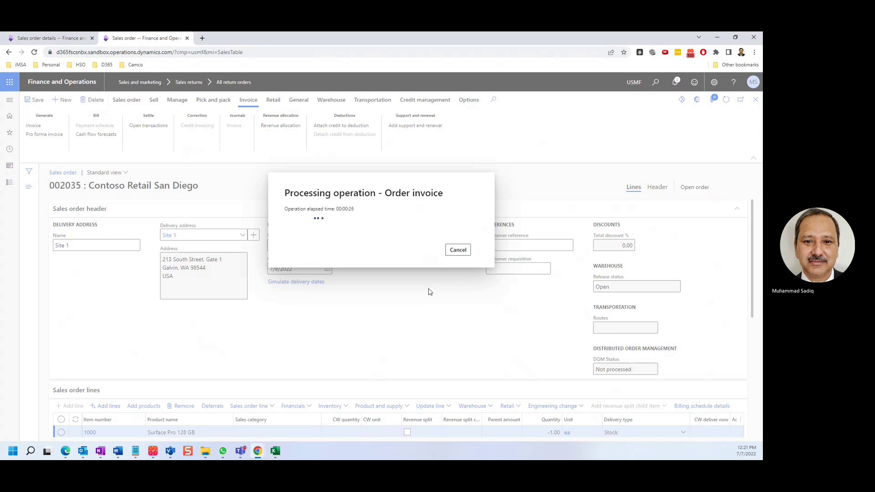
pyautogui.click(234, 125)
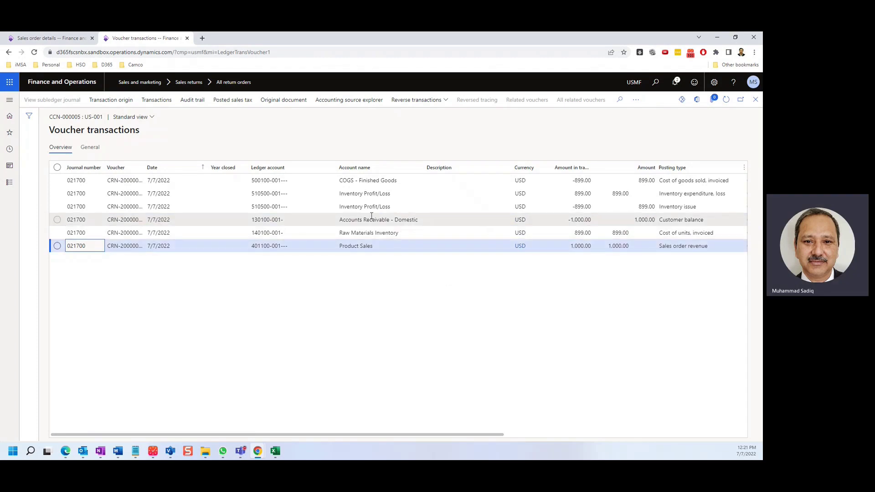
# Step: Inspect the voucher's Accounts Receivable - Domestic and COGS - Finished Goods postings
pyautogui.moveTo(357, 219); pyautogui.dragTo(410, 221)
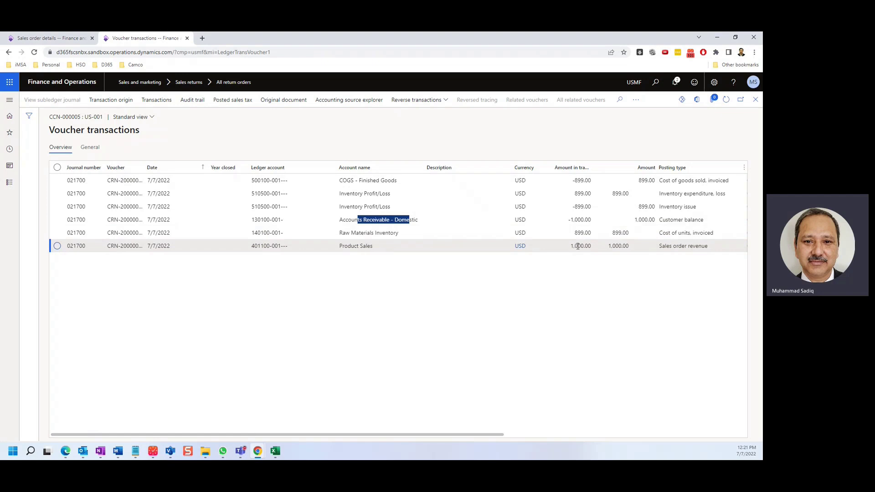
pyautogui.click(388, 284)
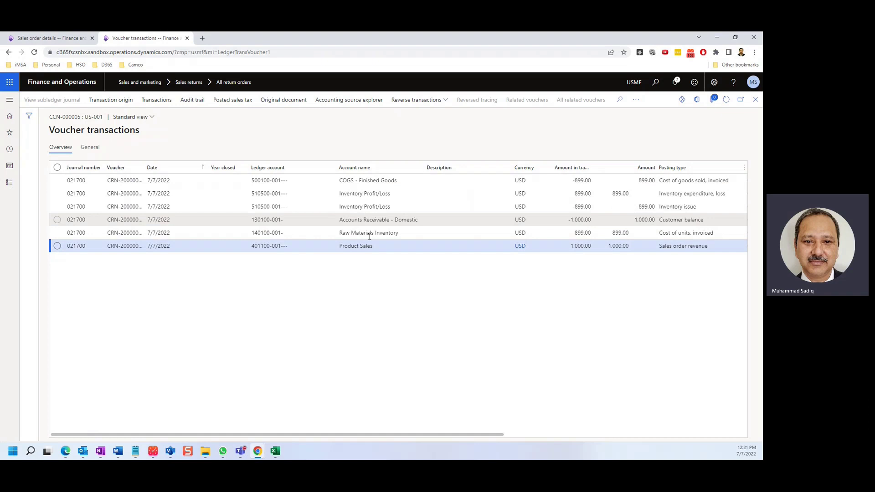
pyautogui.moveTo(342, 180); pyautogui.dragTo(377, 180)
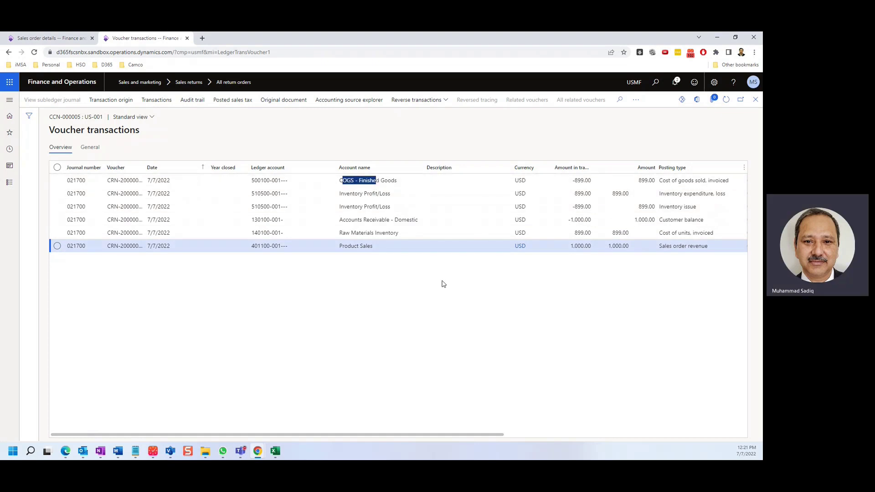
# Step: Close the voucher, invoice journal and sales order to return to RMA 00181
pyautogui.click(756, 101)
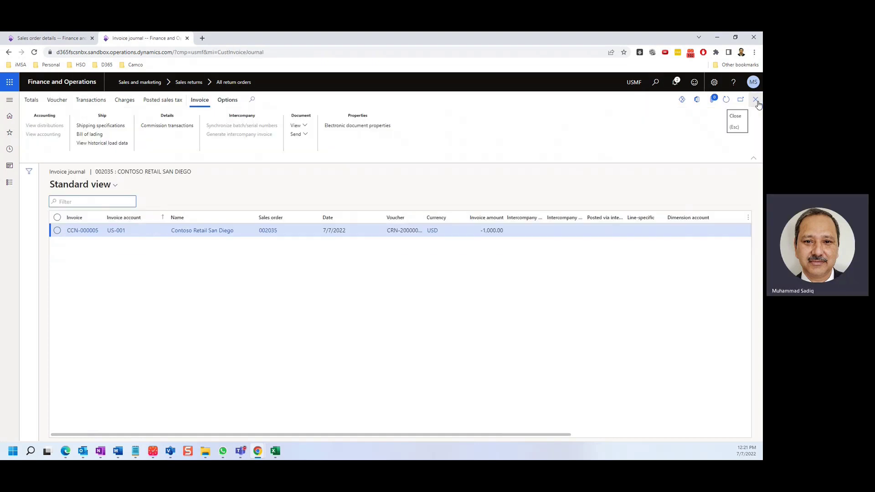
pyautogui.click(756, 101)
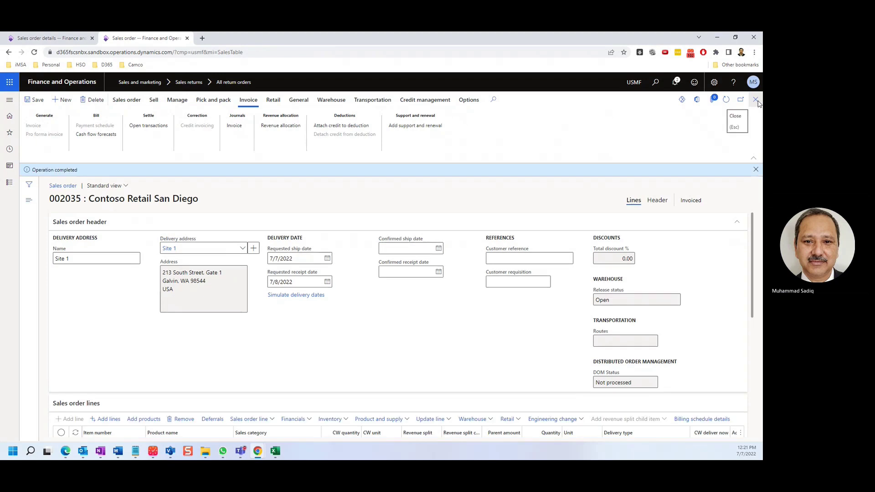
pyautogui.click(755, 170)
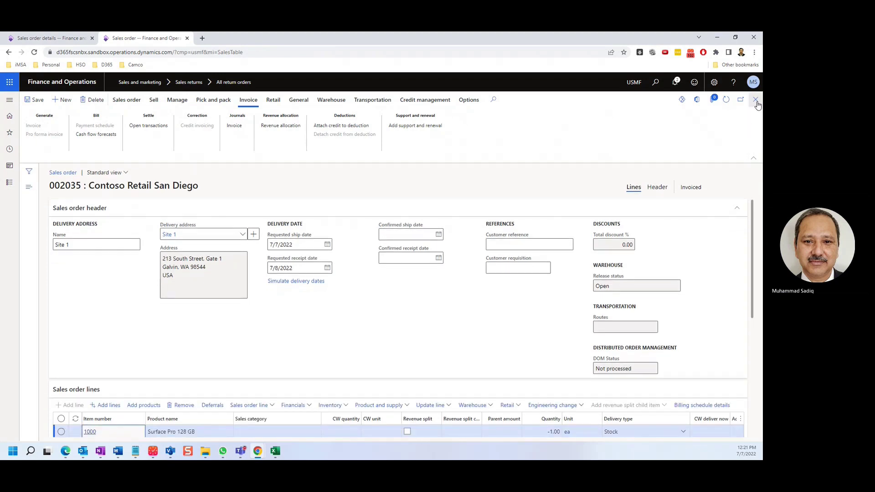
pyautogui.click(756, 100)
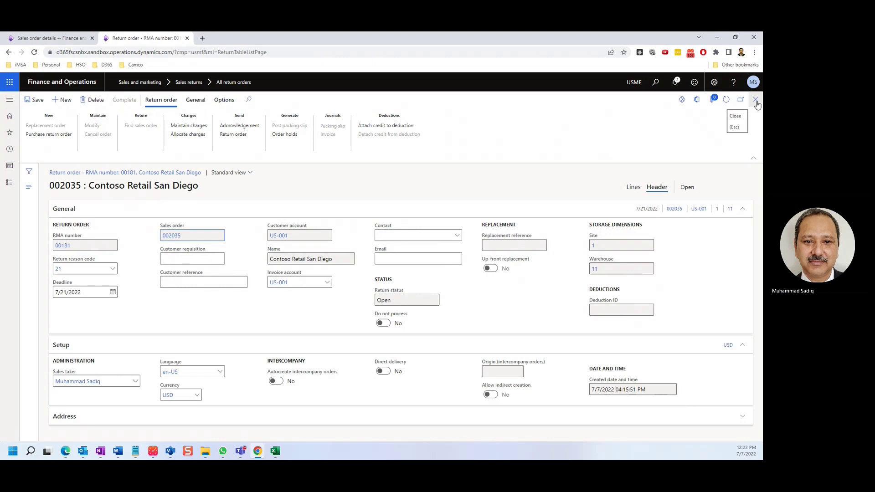
# Step: Refresh return order 00181 to update its status, then close it
pyautogui.click(726, 99)
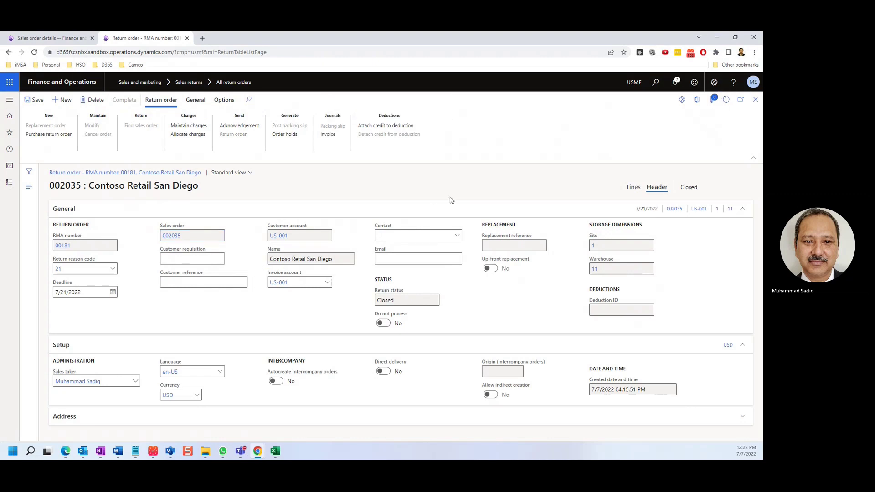
pyautogui.click(60, 40)
pyautogui.click(141, 38)
pyautogui.click(756, 102)
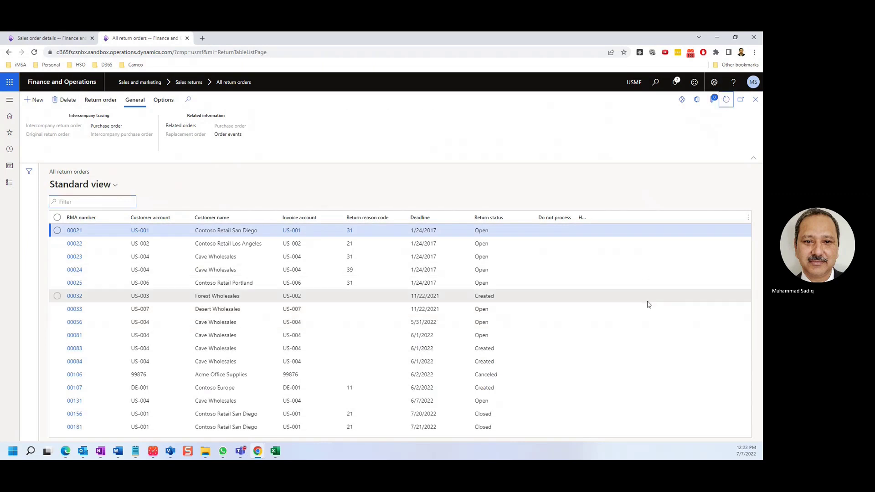
# Step: Reopen RMA 00181 from the return list, check it is Closed, and open sales order 002014
pyautogui.click(162, 427)
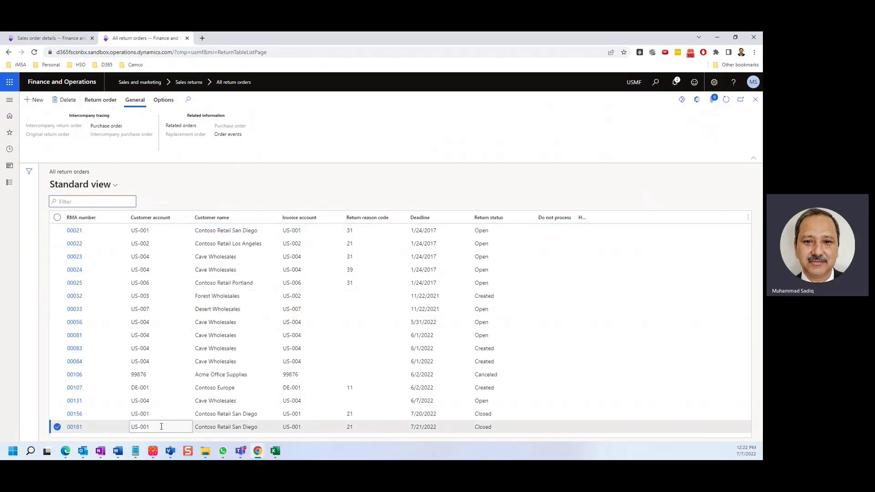
pyautogui.click(74, 427)
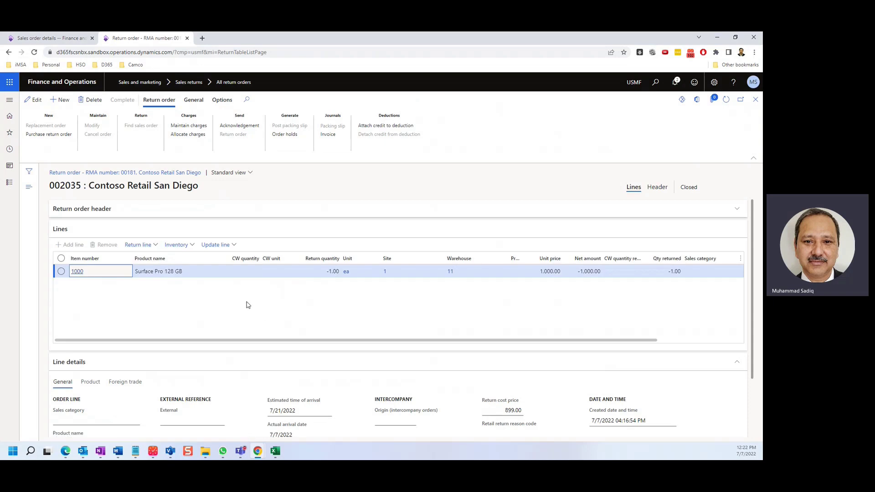
pyautogui.moveTo(638, 340); pyautogui.dragTo(717, 299)
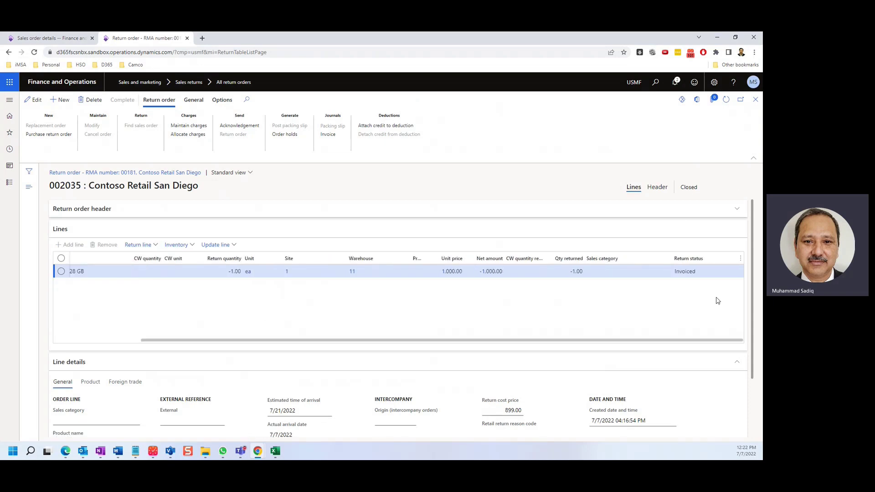
pyautogui.click(656, 187)
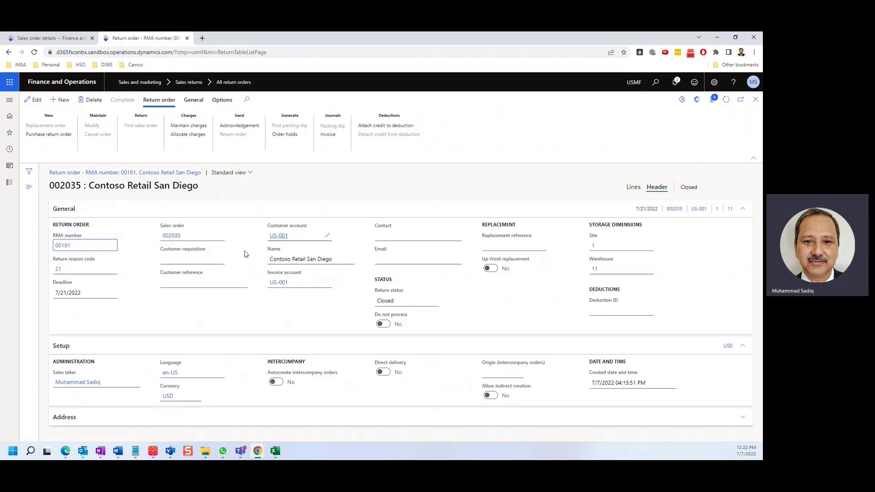
pyautogui.click(172, 240)
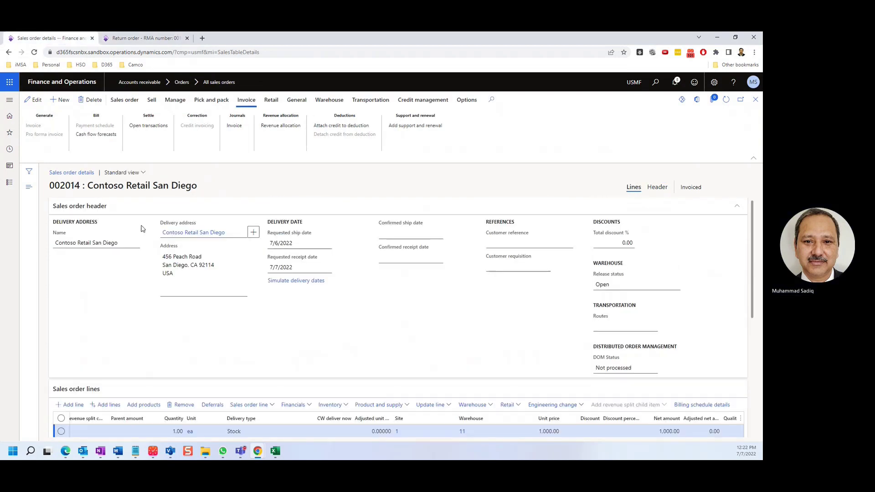
# Step: Check item 1000's on-hand stock in warehouse 11 and view its inventory transactions
pyautogui.scroll(-3, 171, 301)
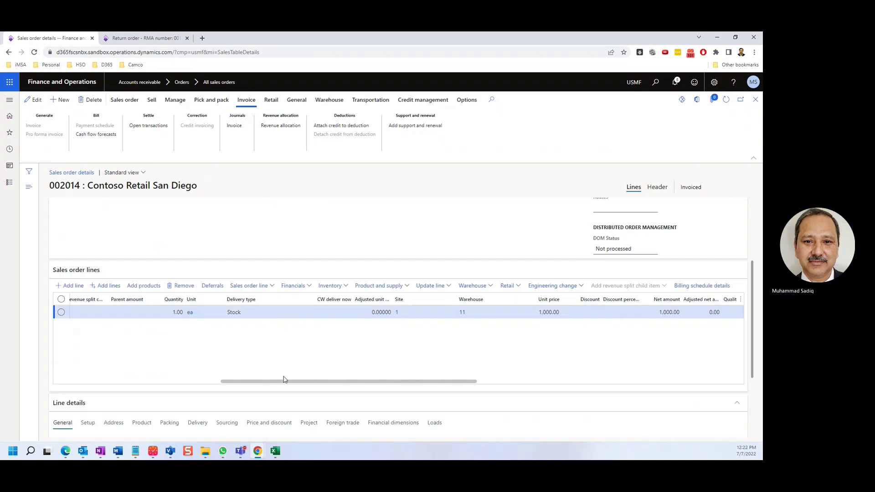
pyautogui.moveTo(284, 380); pyautogui.dragTo(109, 381)
pyautogui.click(149, 314)
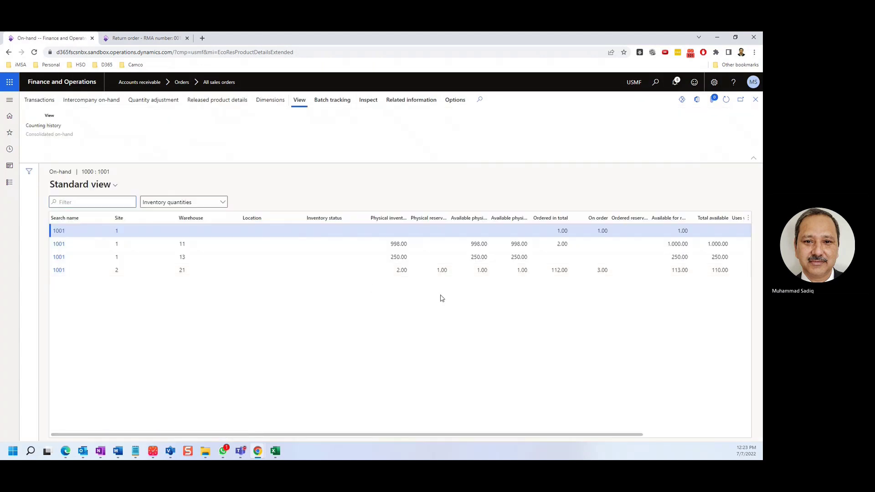
pyautogui.click(430, 245)
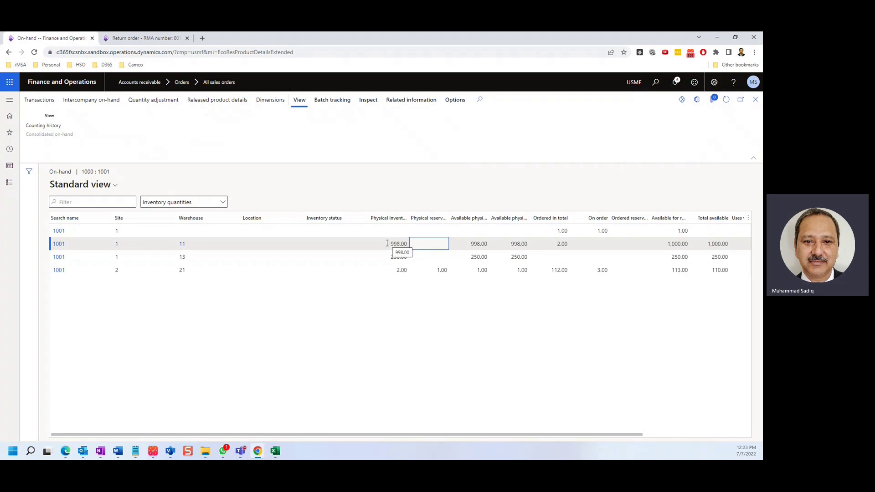
pyautogui.click(39, 100)
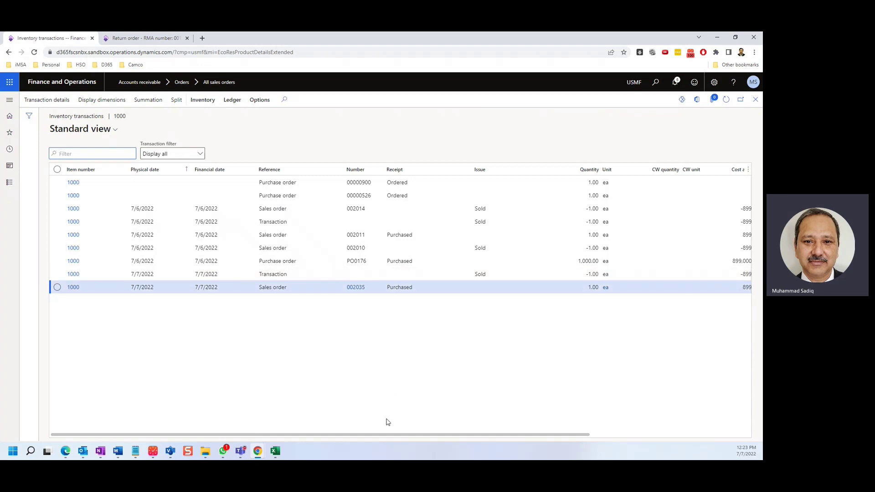
pyautogui.moveTo(387, 435); pyautogui.dragTo(496, 435)
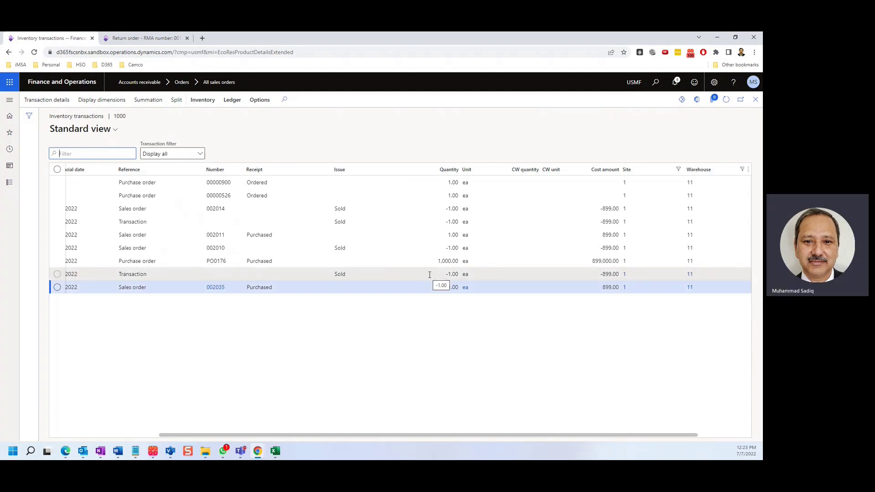
pyautogui.hscroll(1, 431, 284)
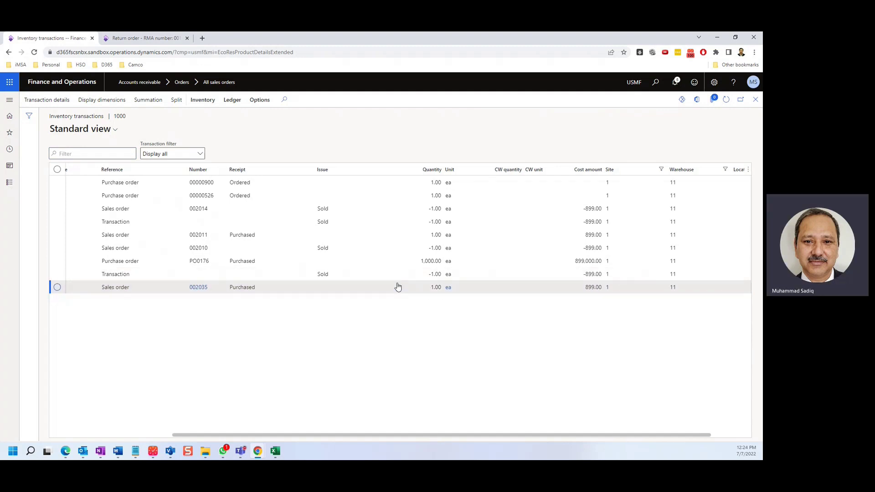
pyautogui.moveTo(395, 436); pyautogui.dragTo(273, 436)
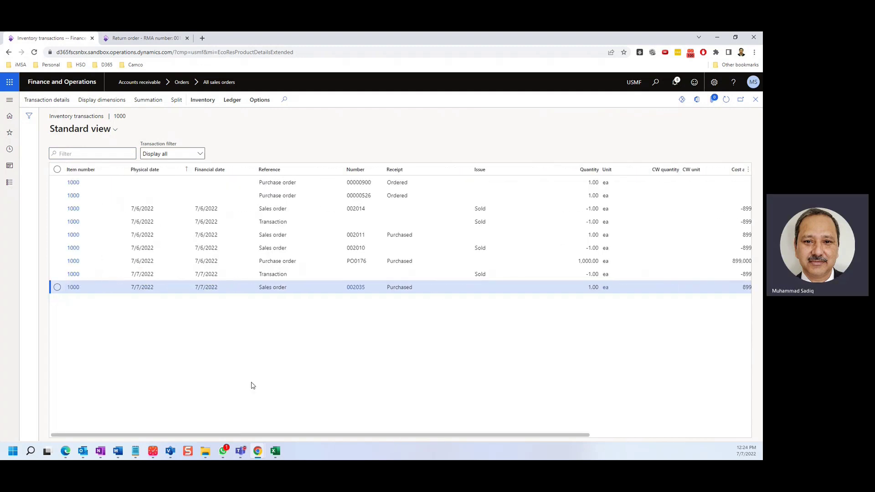